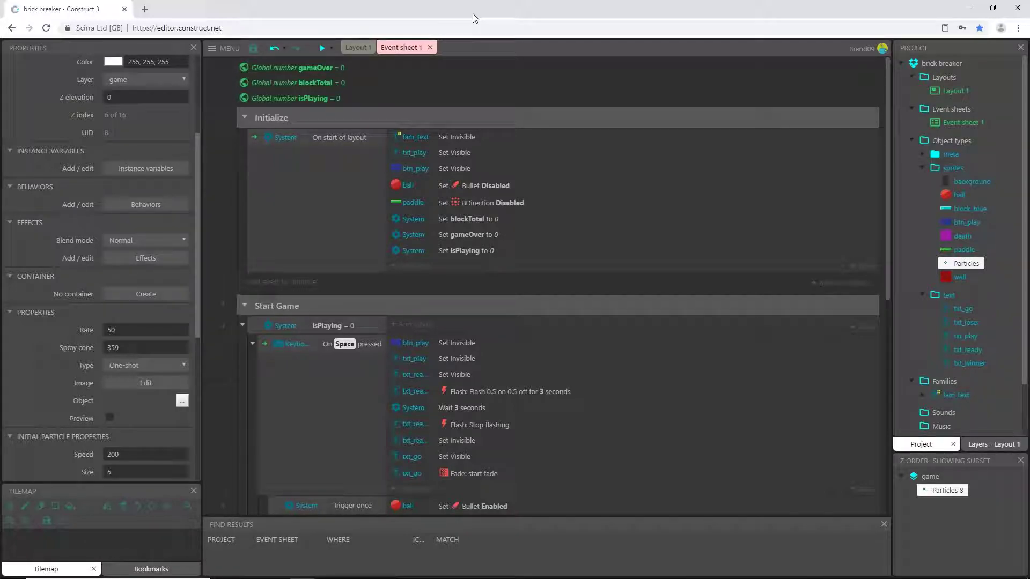
Collapse all event groups in Event sheet 1 and switch to Layout 1.
right_click(323, 118)
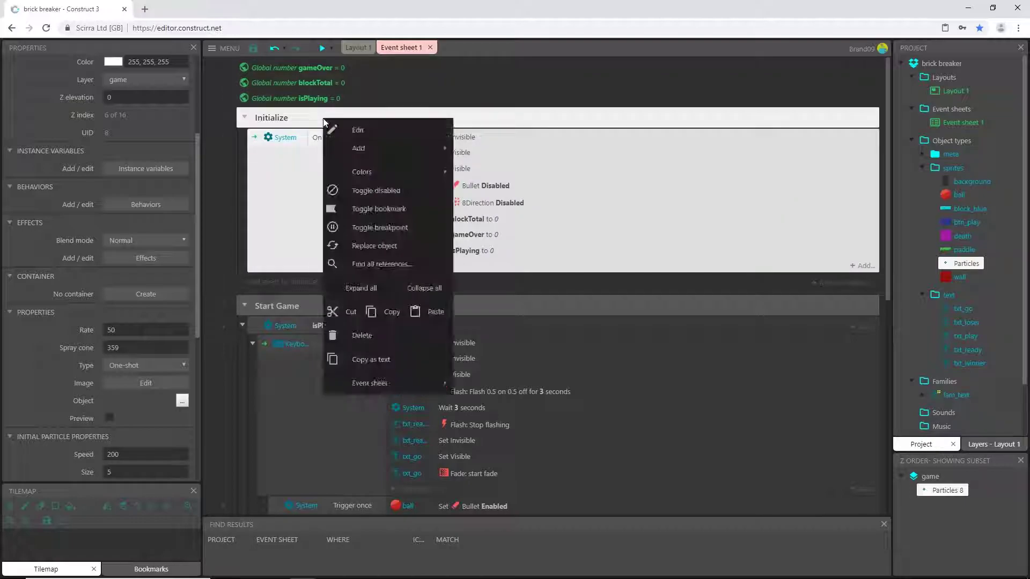
click(419, 289)
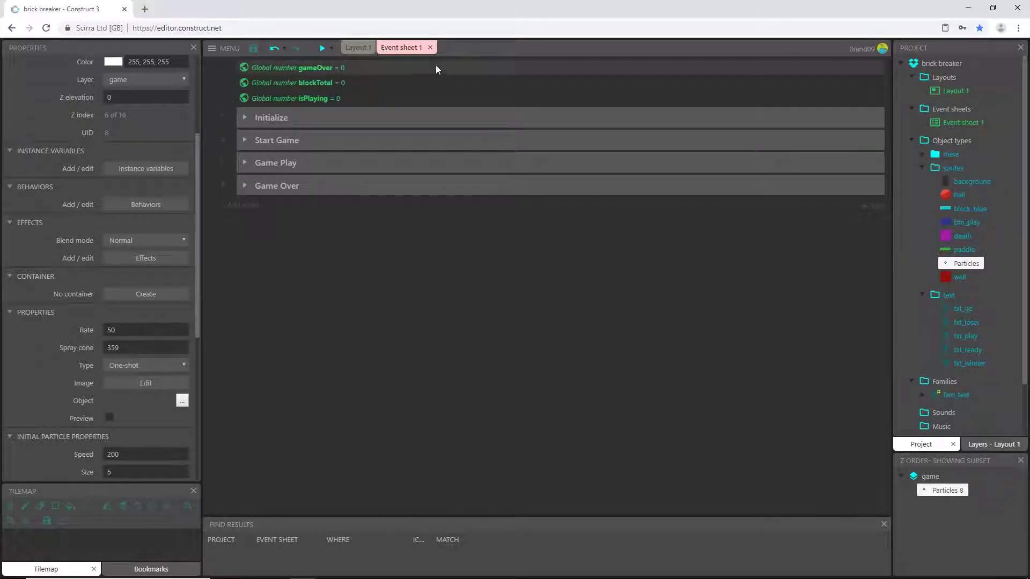
click(354, 50)
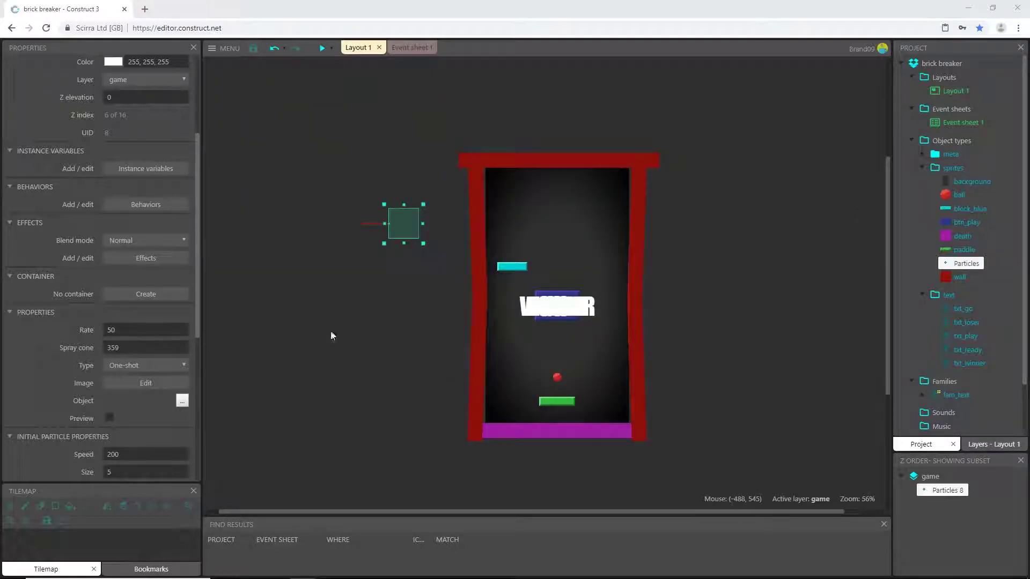
Duplicate the blue block directly above the original and set the copy's position to X 90, Y 270.
click(520, 268)
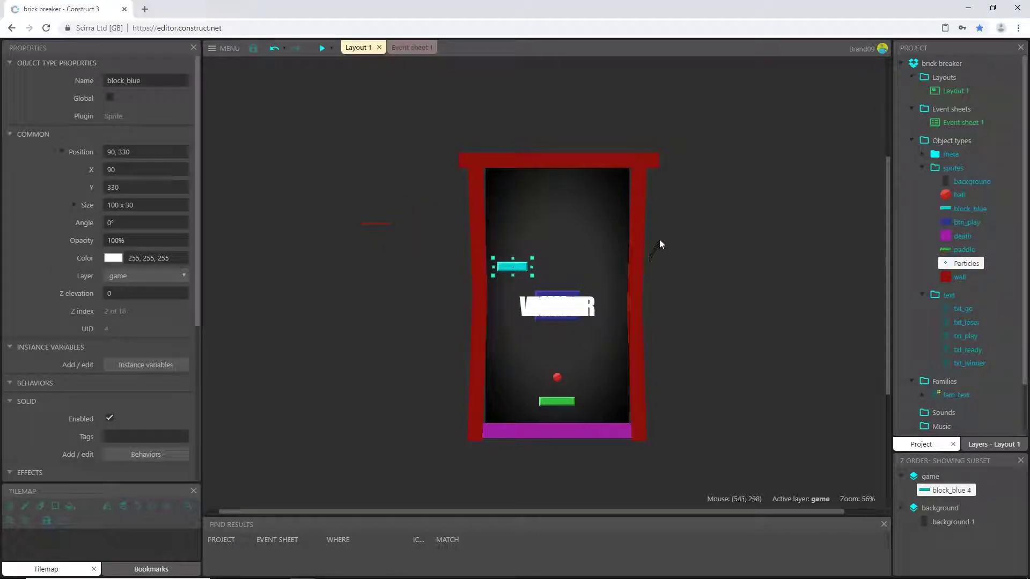
ctrl+scroll(661, 239, up, 3)
ctrl+scroll(500, 378, up, 3)
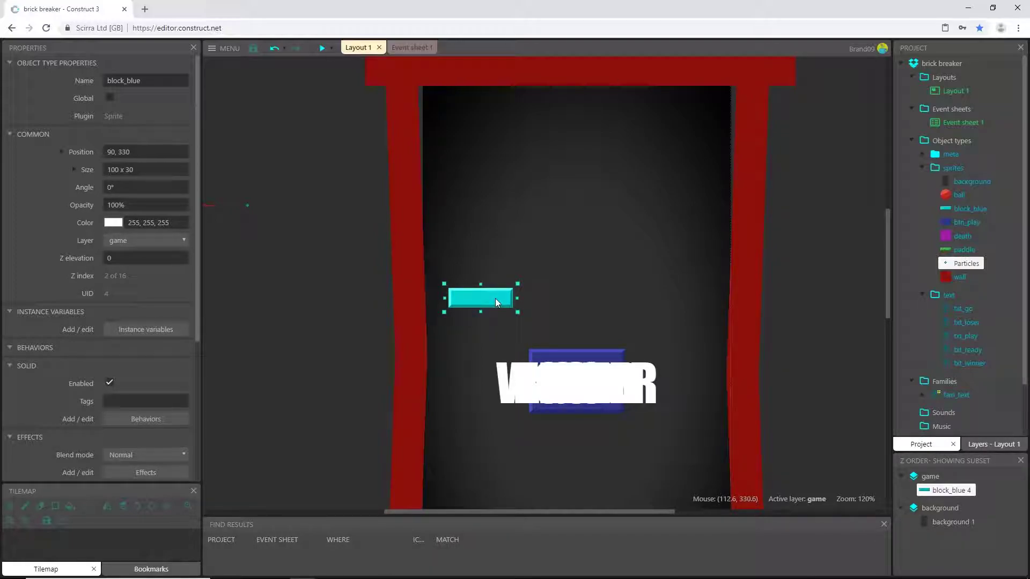
ctrl+drag(495, 298, 493, 260)
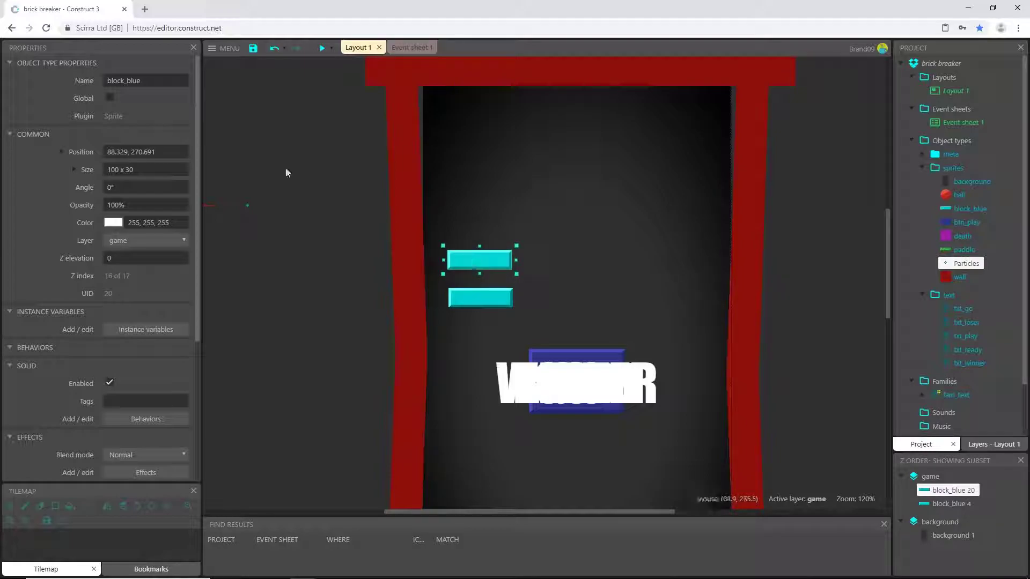
click(60, 151)
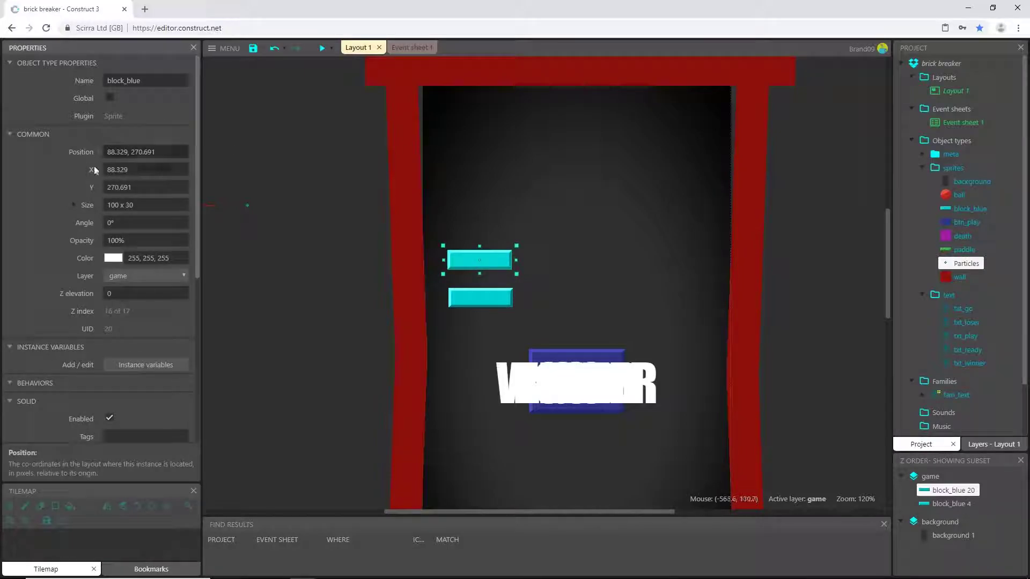
click(150, 174)
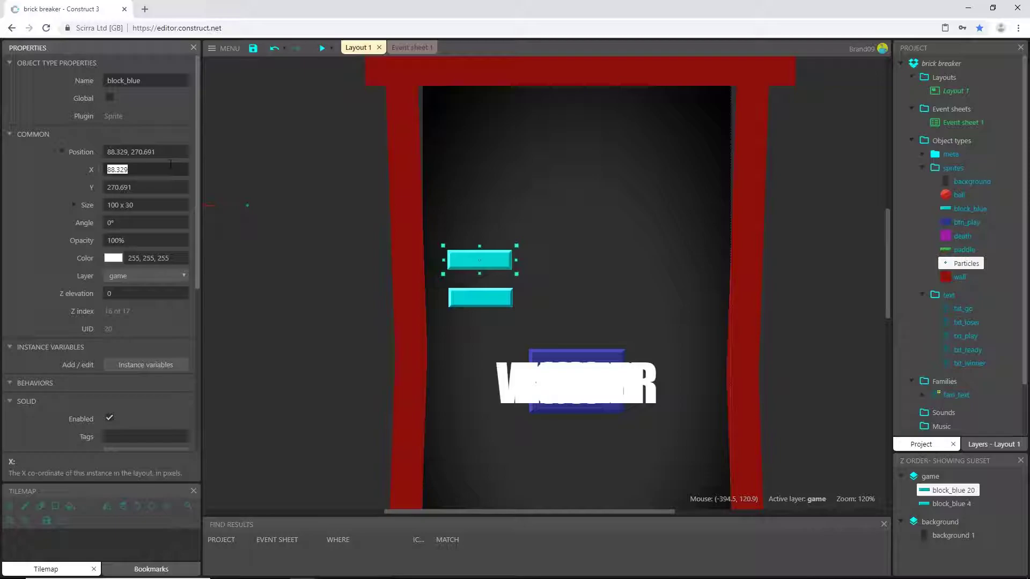
text(90)
key(Tab)
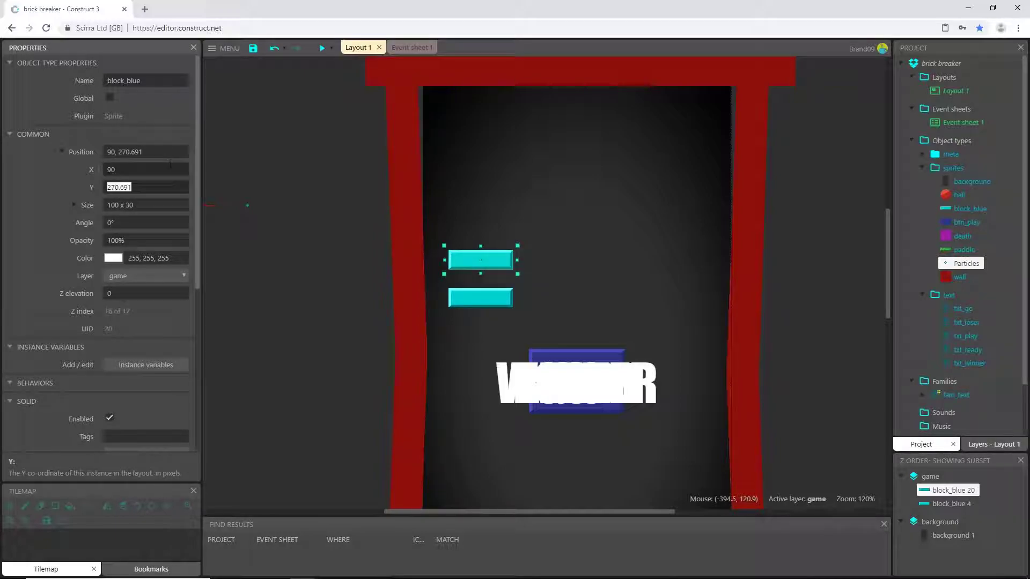
text(270)
key(Tab)
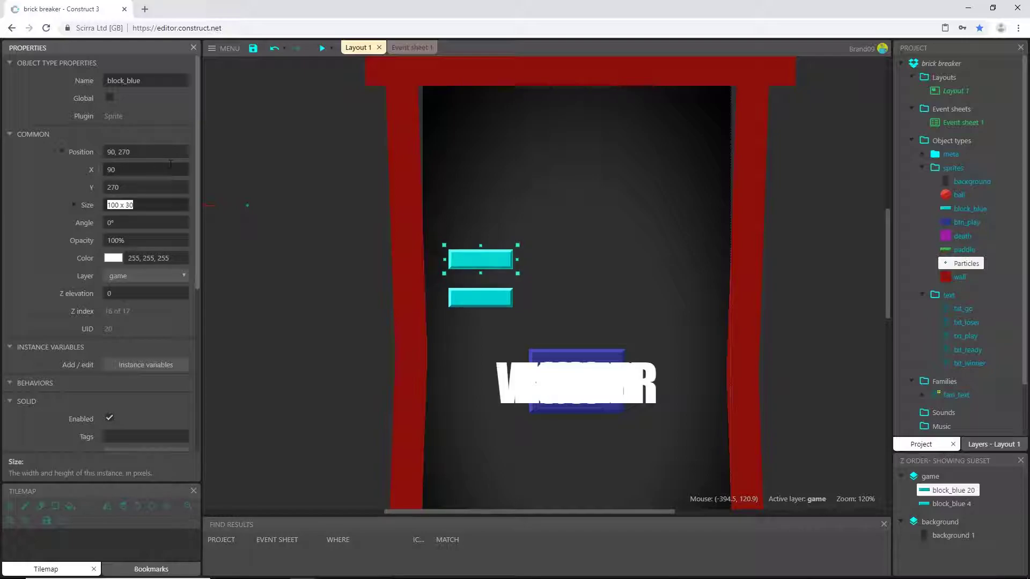
Duplicate the upper blue block above itself and set the new copy's Y position to 210.
click(478, 295)
click(491, 260)
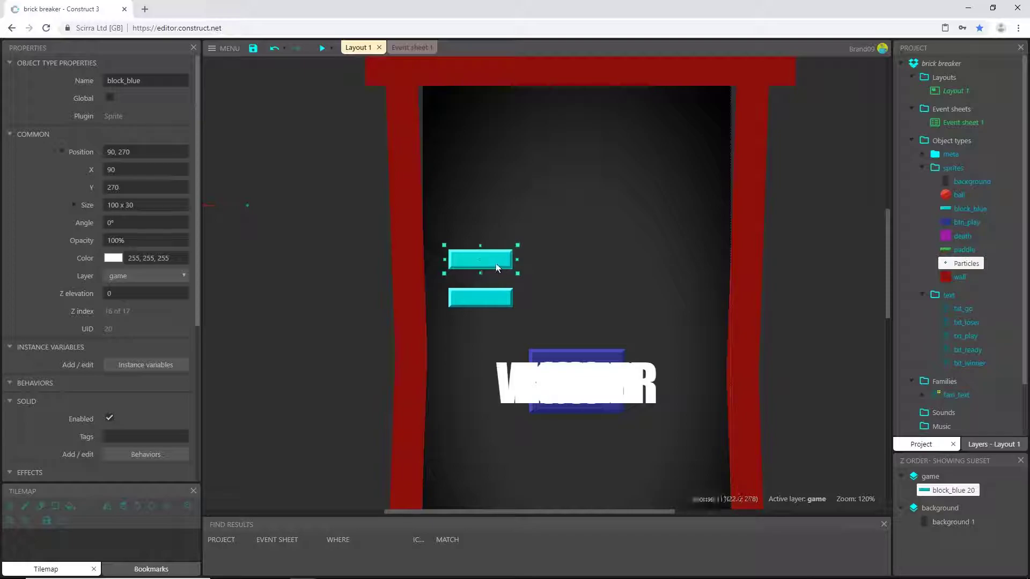
click(494, 260)
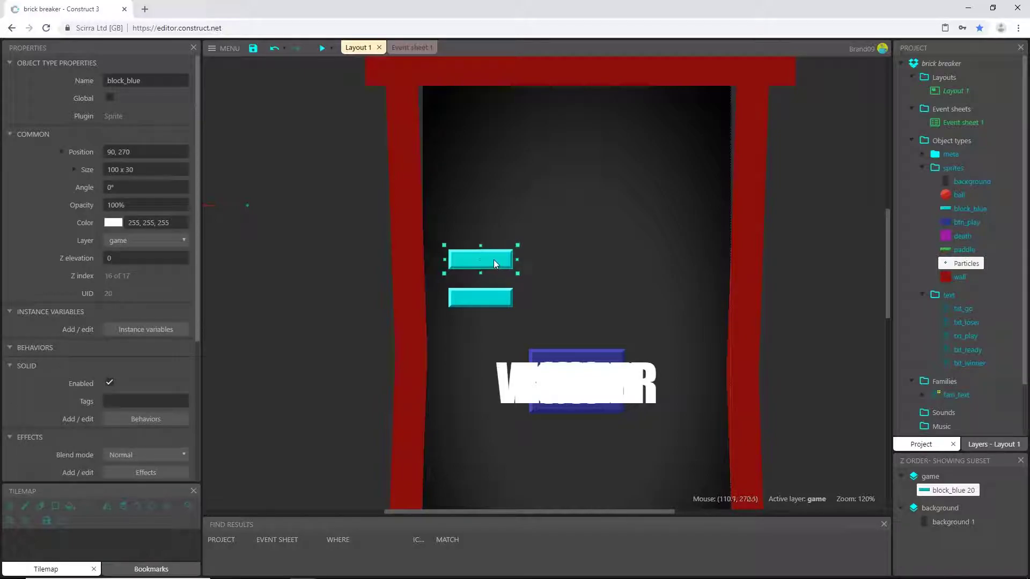
ctrl+drag(493, 259, 494, 213)
click(61, 152)
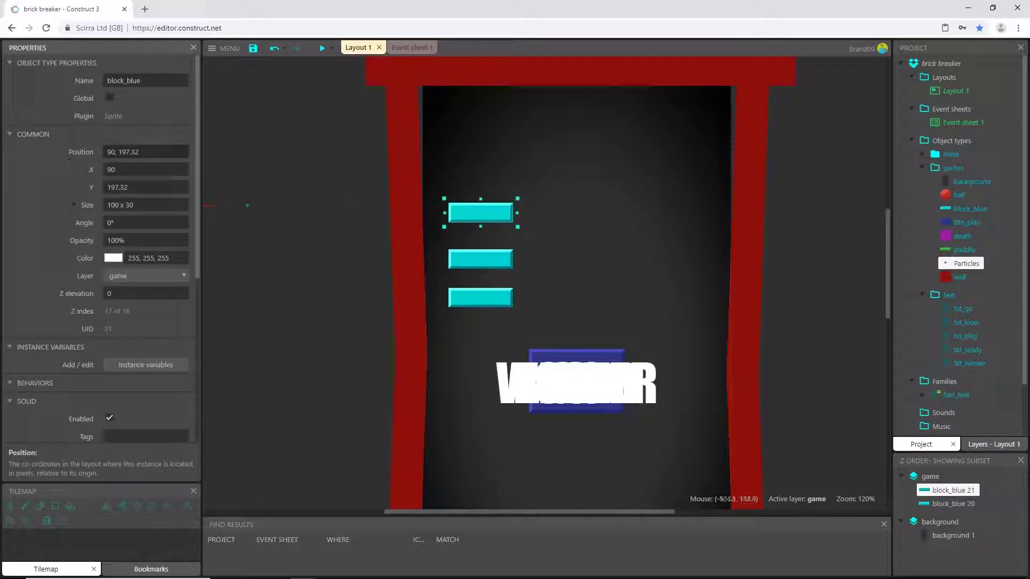
click(141, 187)
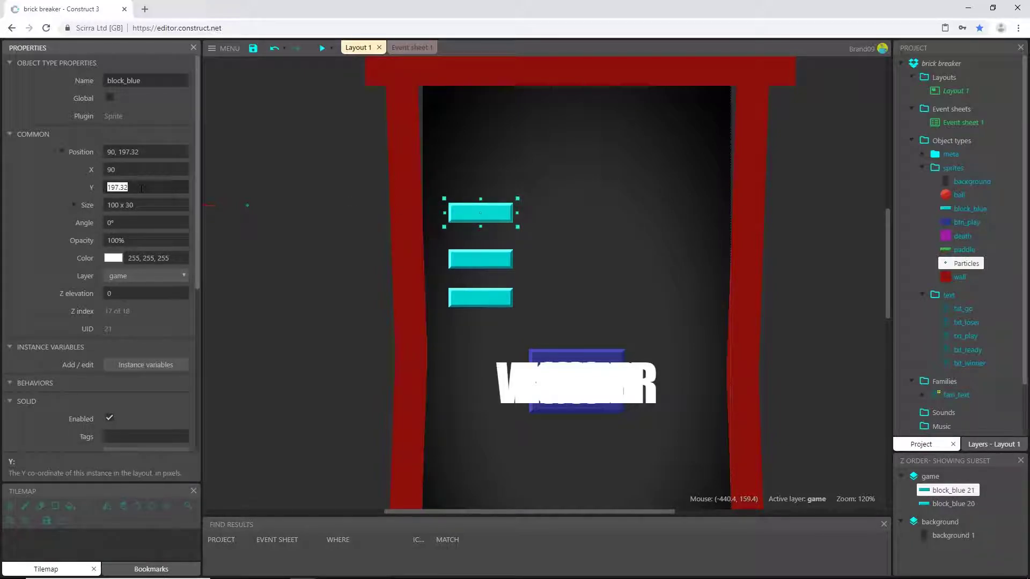
text(210)
key(Return)
Add a fourth blue block above the column by copying the topmost one, and set its Y position to 150.
ctrl+drag(490, 222, 484, 185)
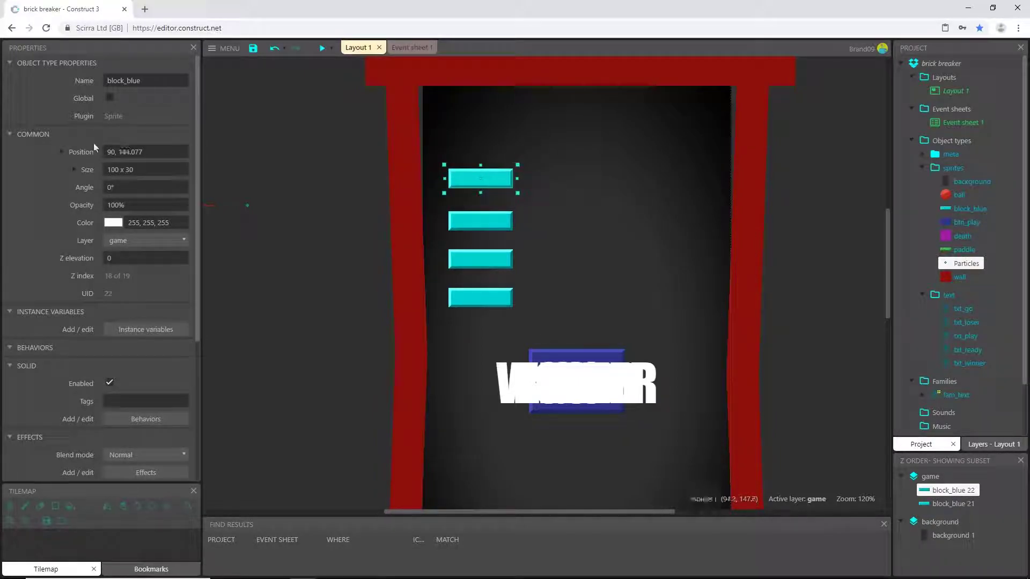
click(57, 150)
click(61, 151)
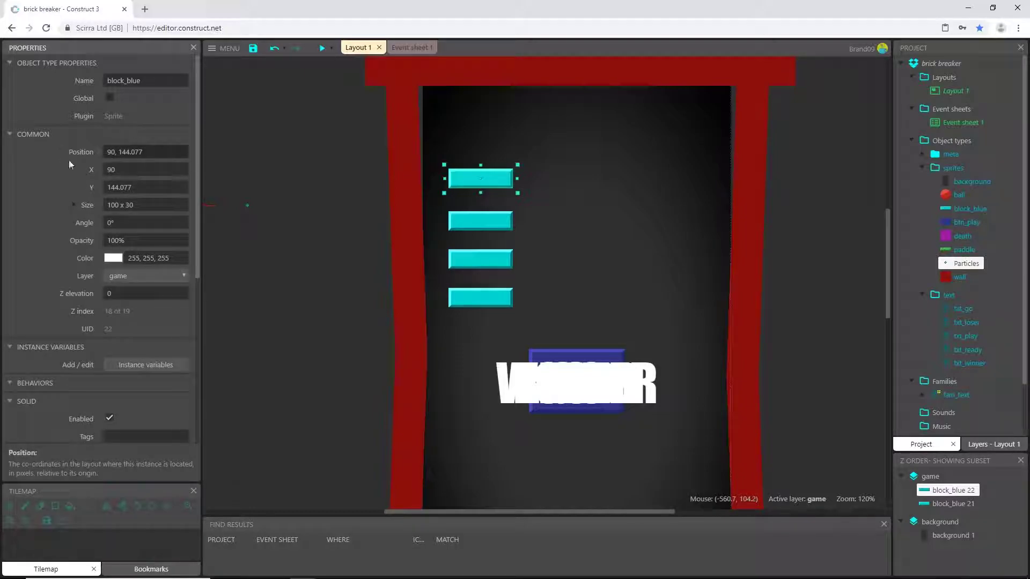
click(146, 188)
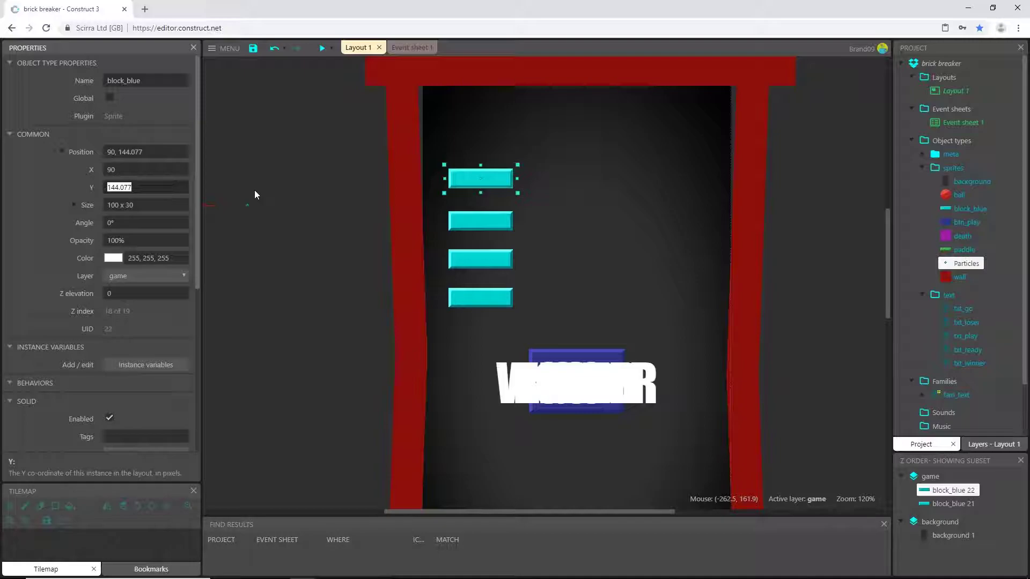
key(BackSpace)
text(1500)
key(BackSpace)
key(Tab)
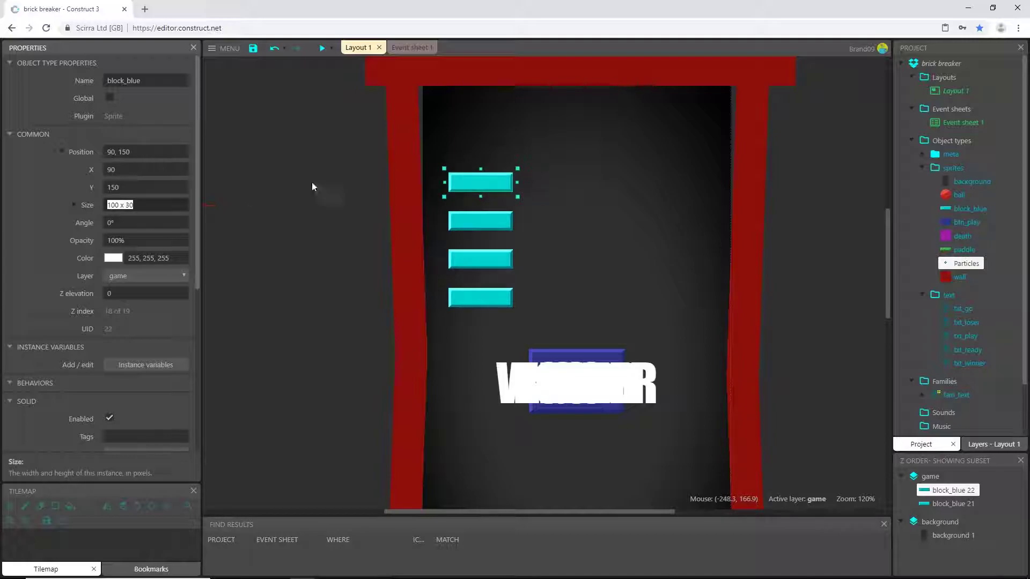
Add a fifth blue block above the column by copying the topmost one, and set its Y position to 90.
ctrl+drag(503, 185, 495, 150)
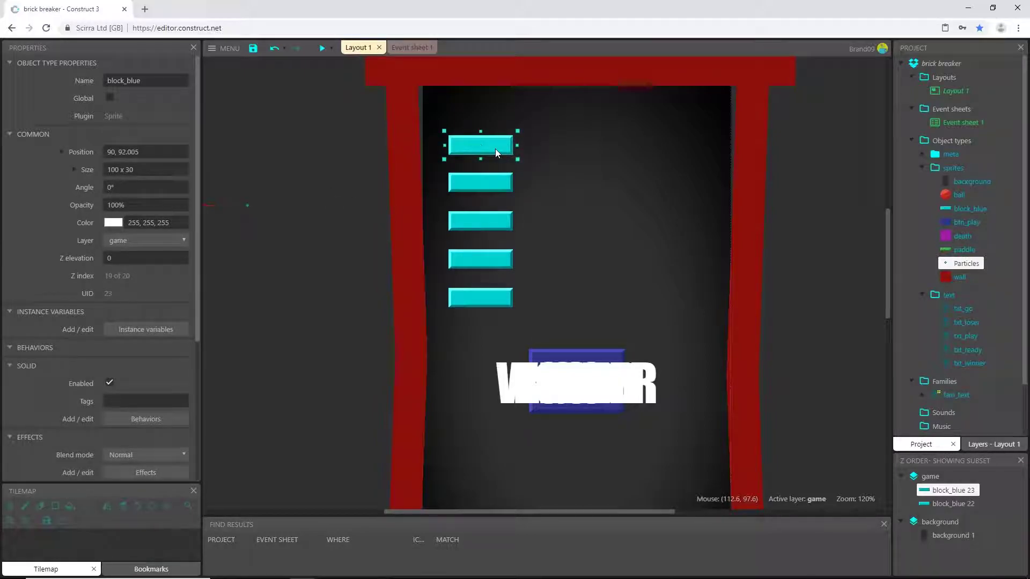
click(60, 150)
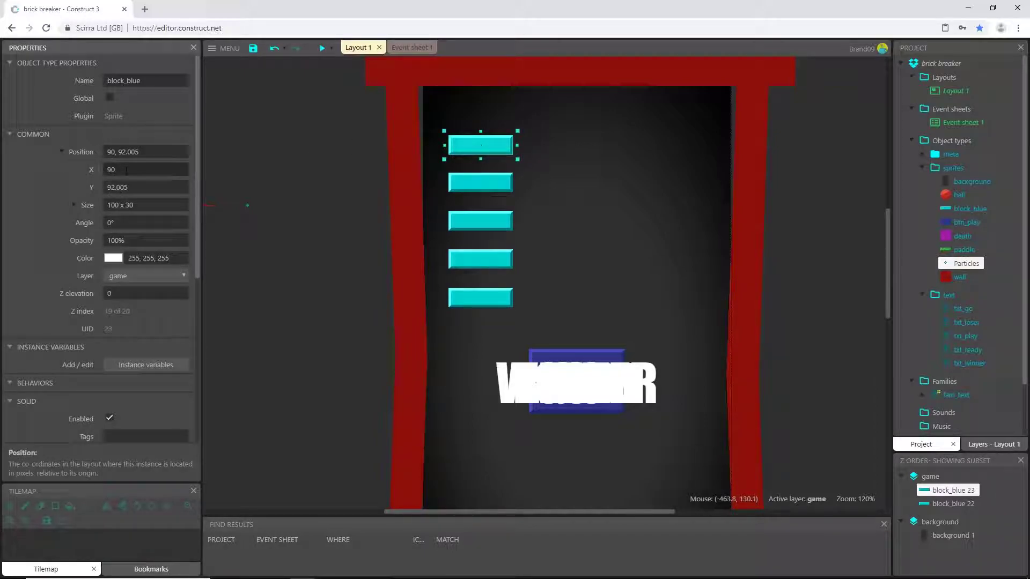
click(140, 191)
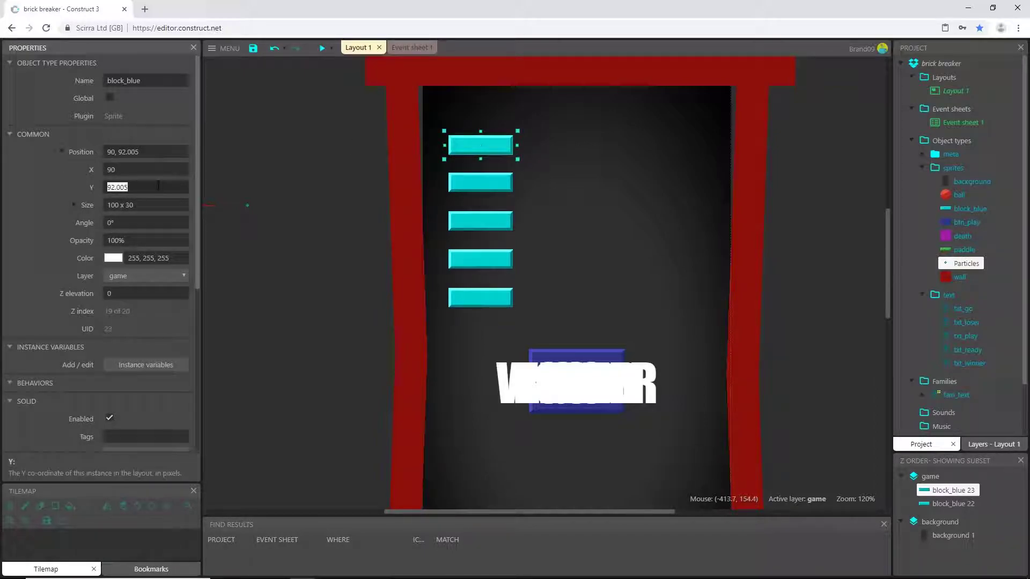
text(90)
key(Tab)
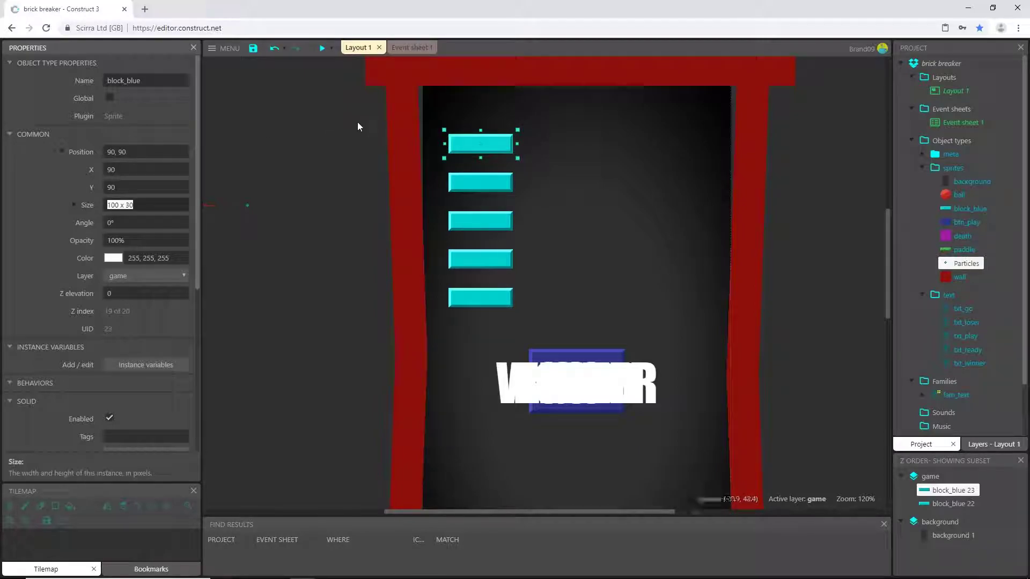
Add a sixth blue block just below the top wall by copying the topmost one, and set its Y position to 30.
click(495, 145)
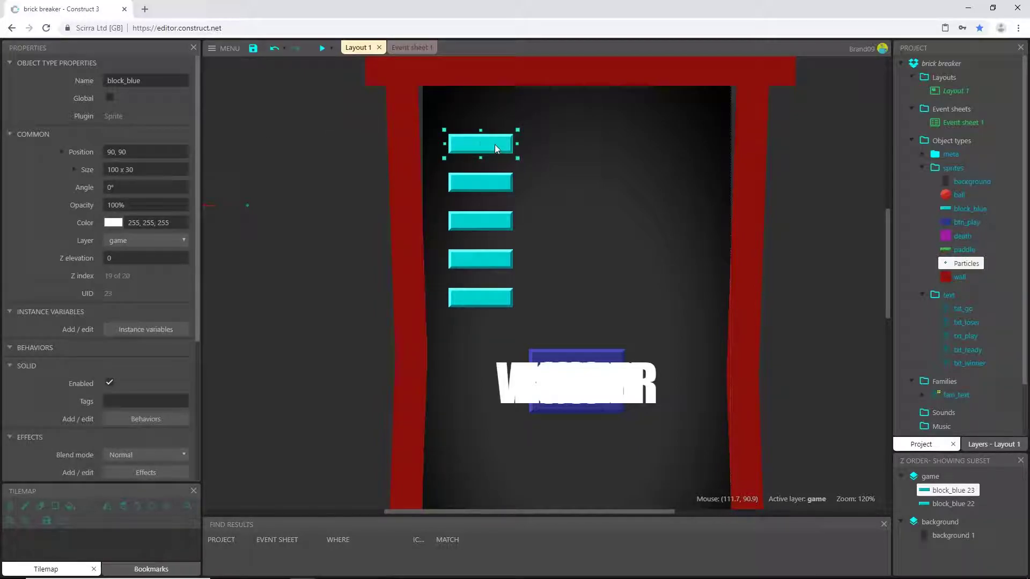
ctrl+drag(495, 144, 493, 111)
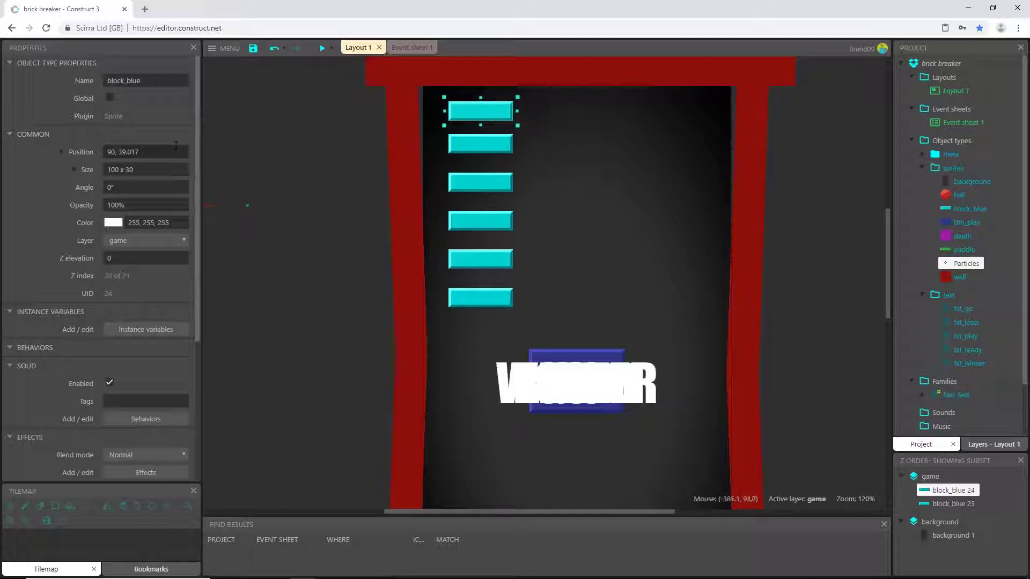
click(62, 152)
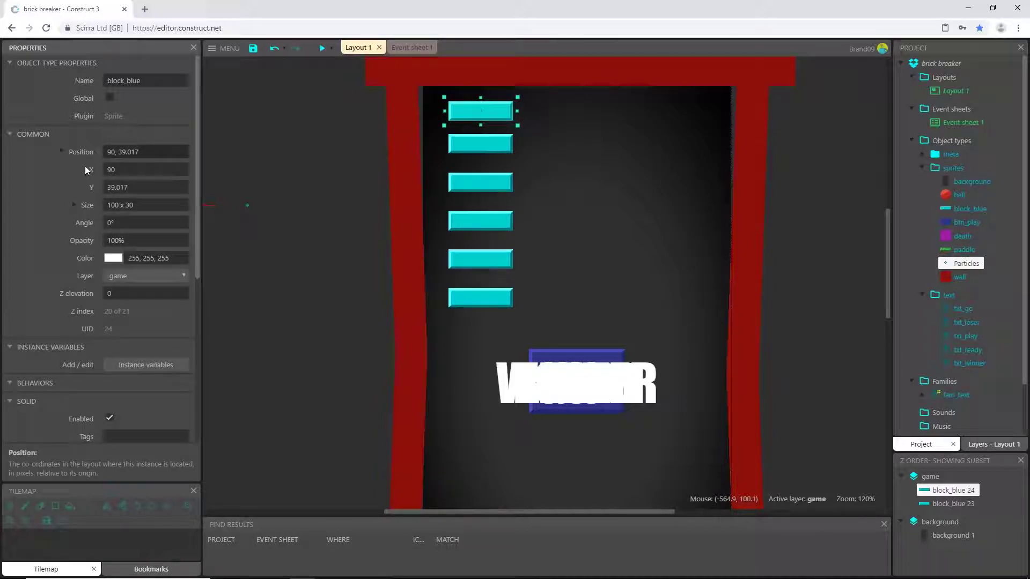
click(129, 187)
text(30)
key(Tab)
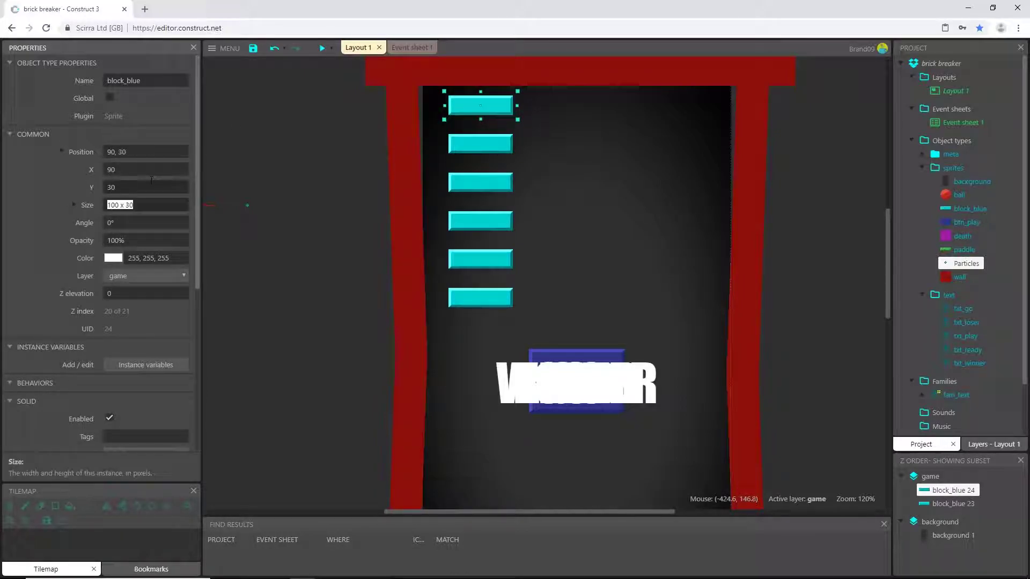
Lock the background layer, make the game layer active again, and return to the project's object list.
click(530, 319)
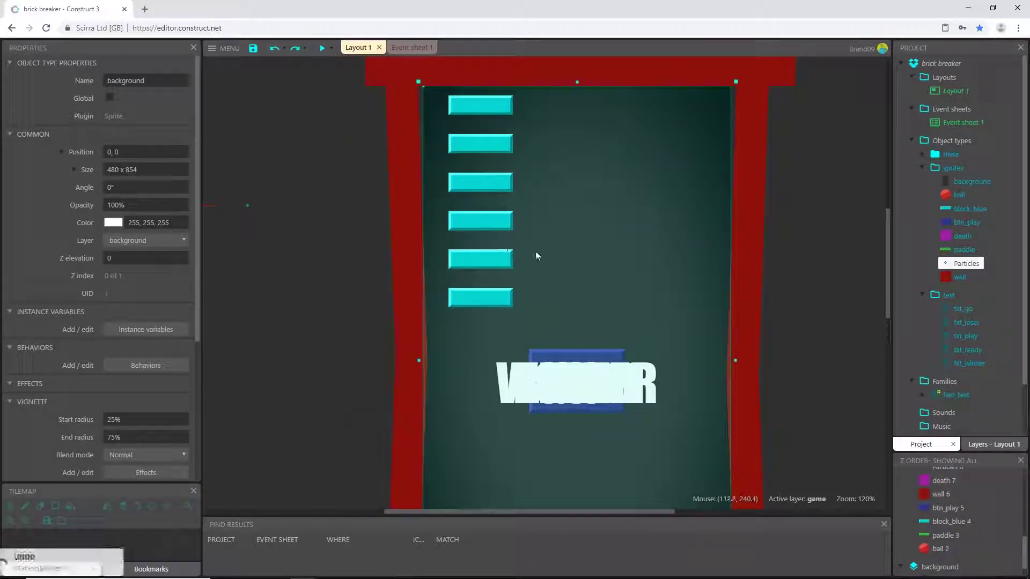
click(987, 444)
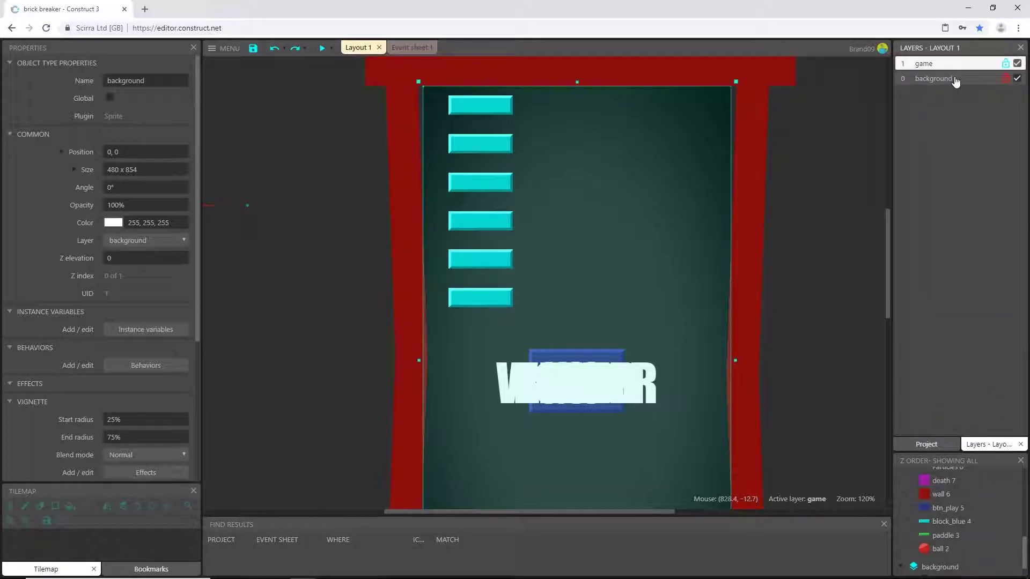
click(986, 79)
click(1005, 79)
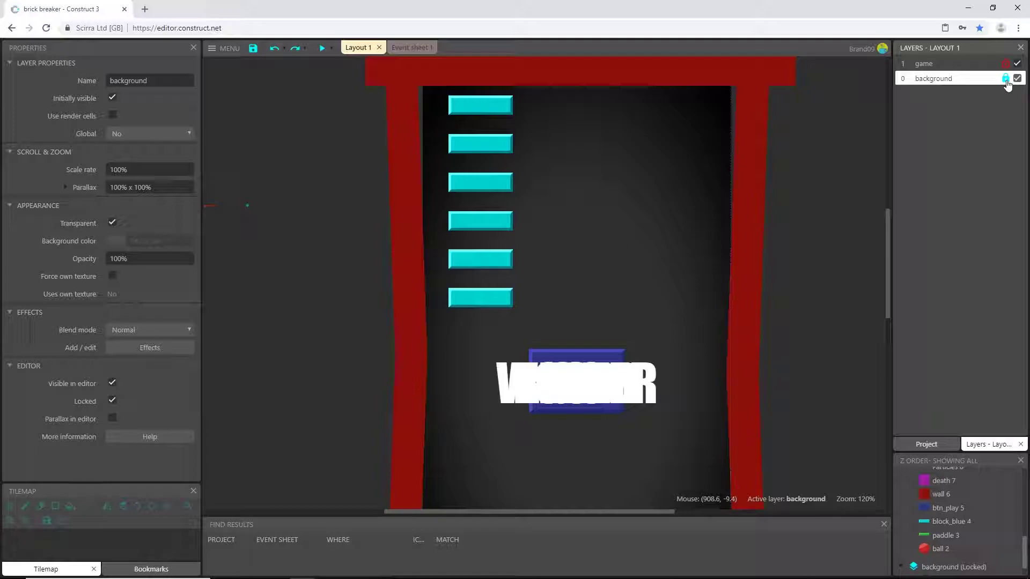
click(932, 65)
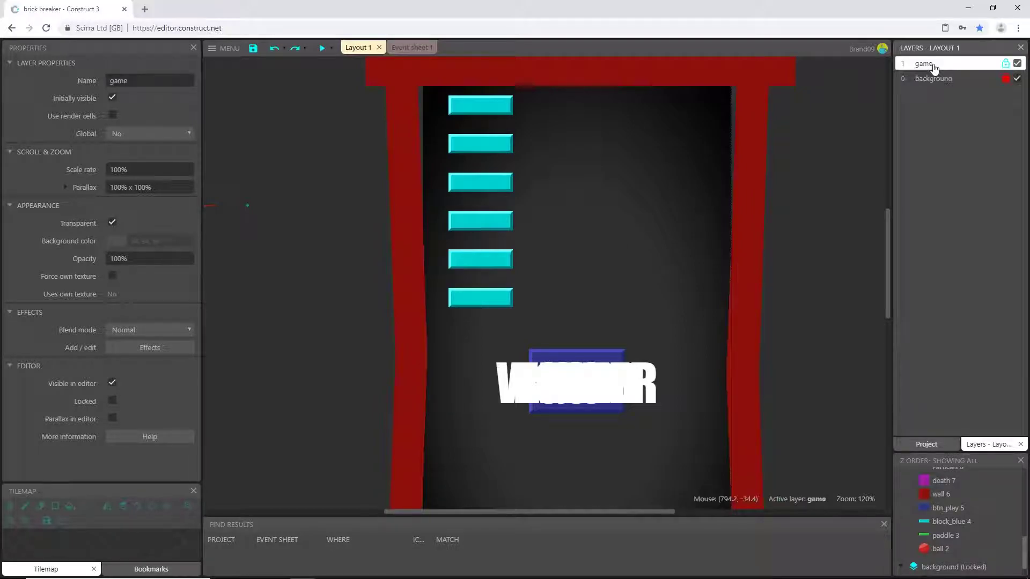
click(931, 444)
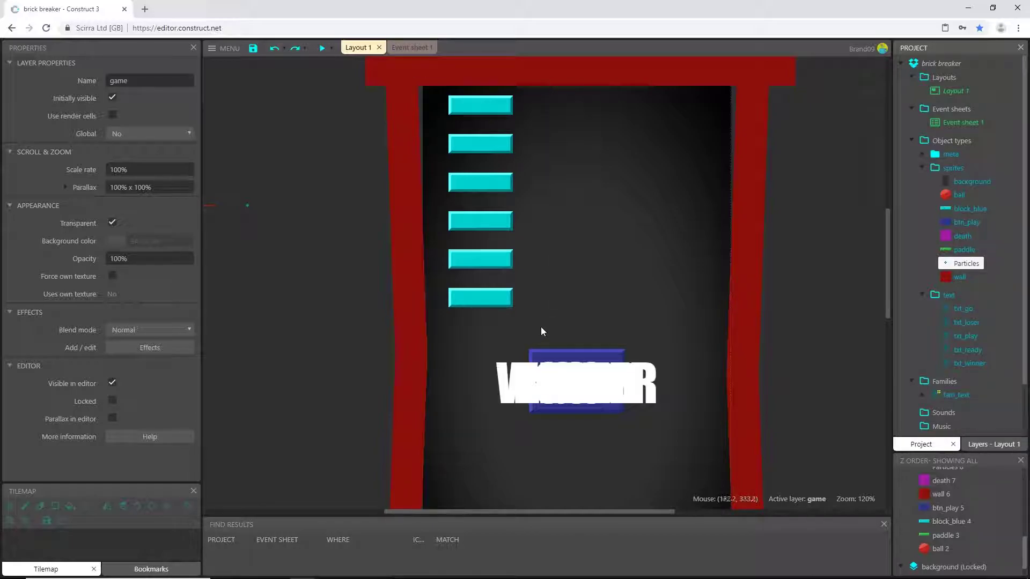
Copy the whole column of six blue blocks to the right as a second column, and set its X position to 240.
drag(541, 328, 434, 91)
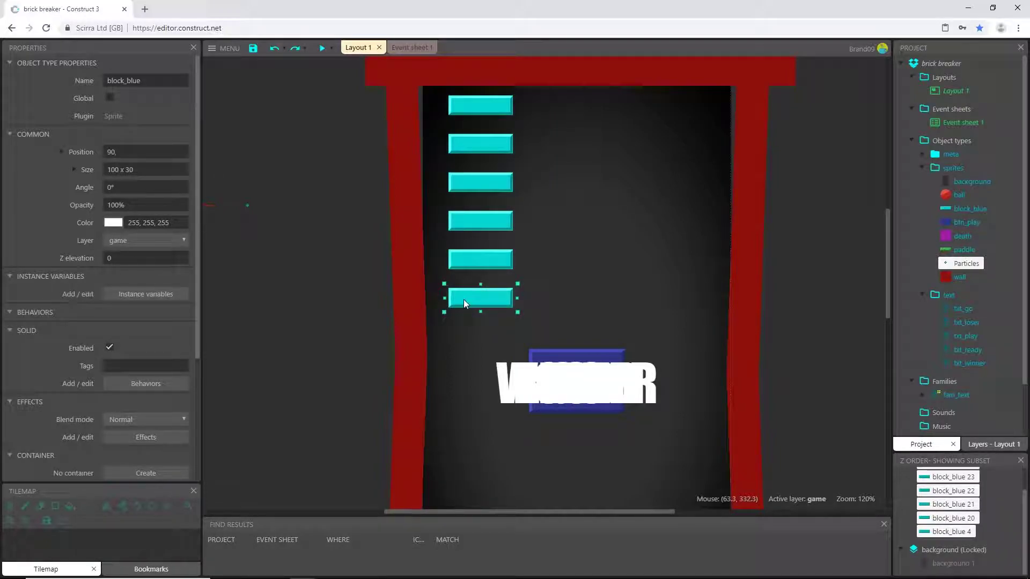
ctrl+drag(464, 299, 562, 300)
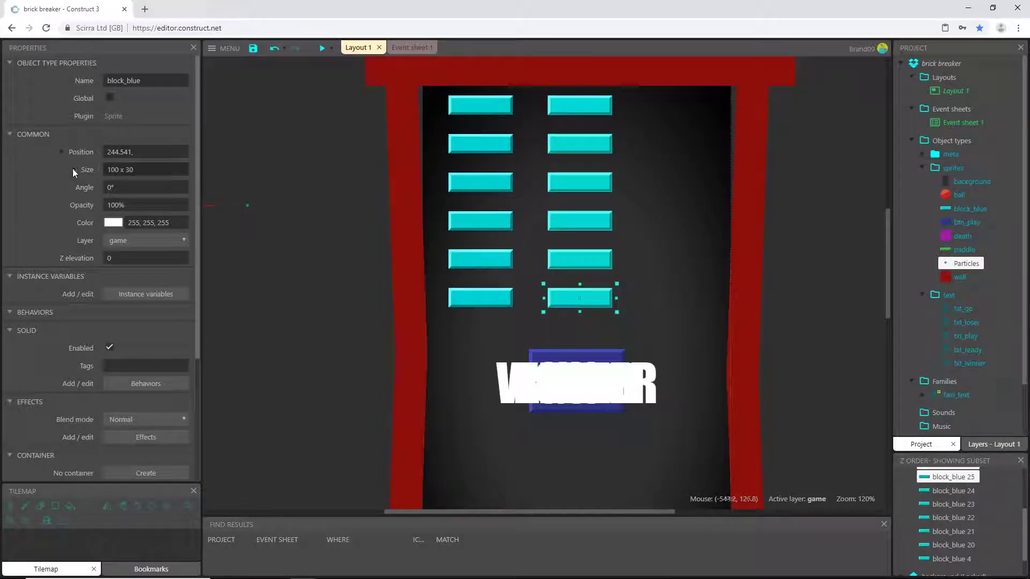
click(61, 152)
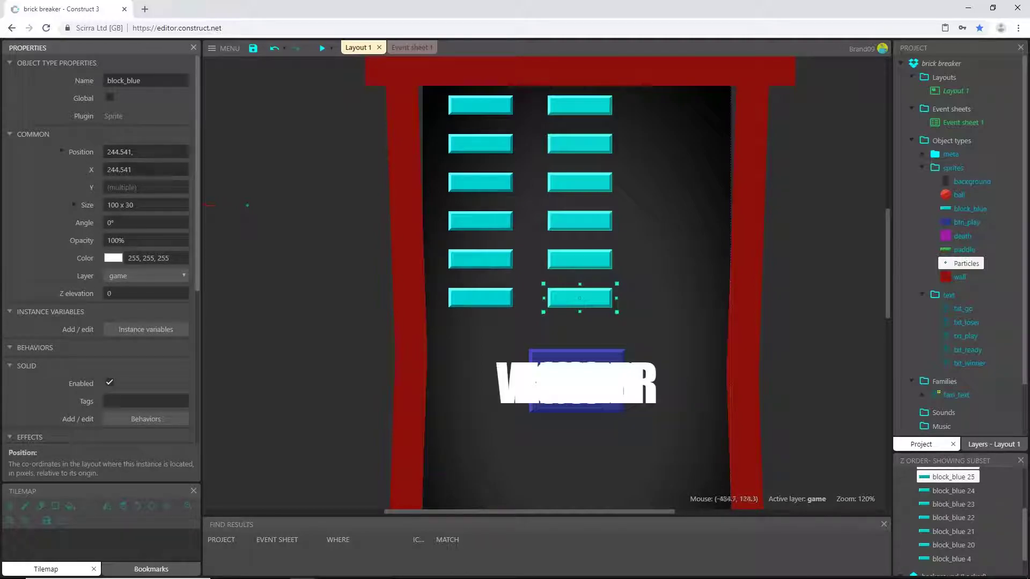
click(119, 169)
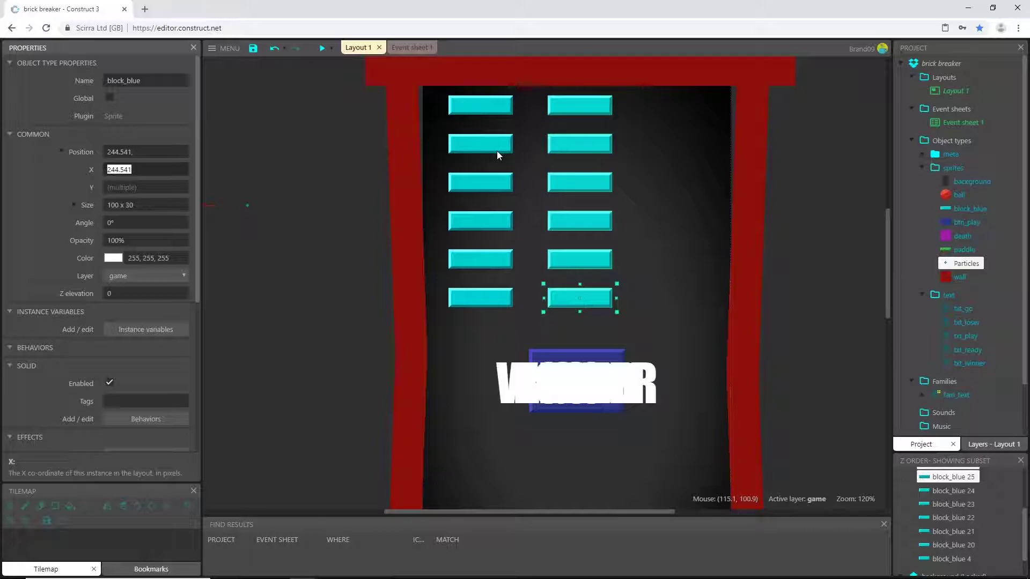
text(240)
key(Tab)
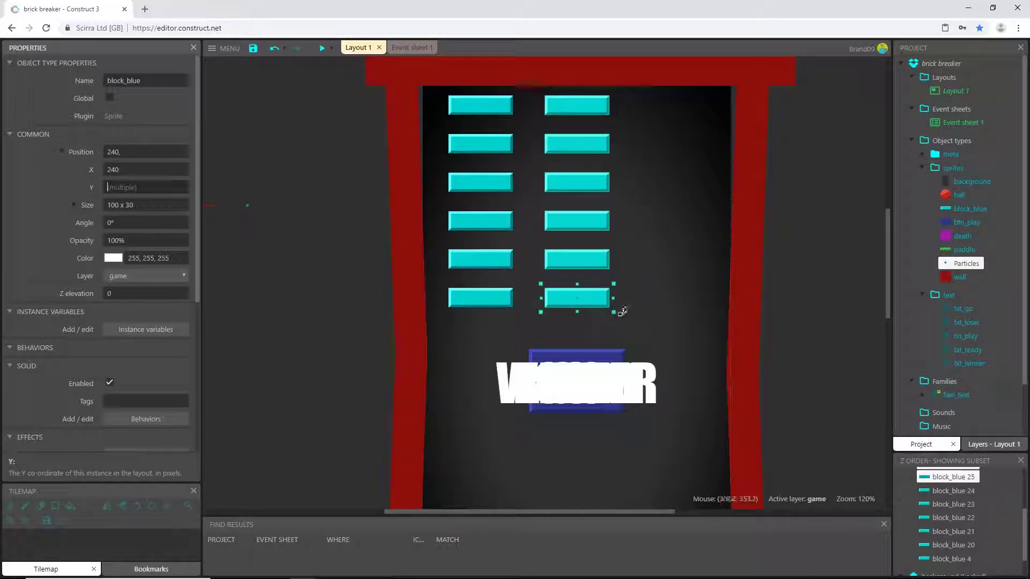
Copy the second column of blue blocks to the right as a third column, and set its X position to 390.
drag(627, 322, 531, 89)
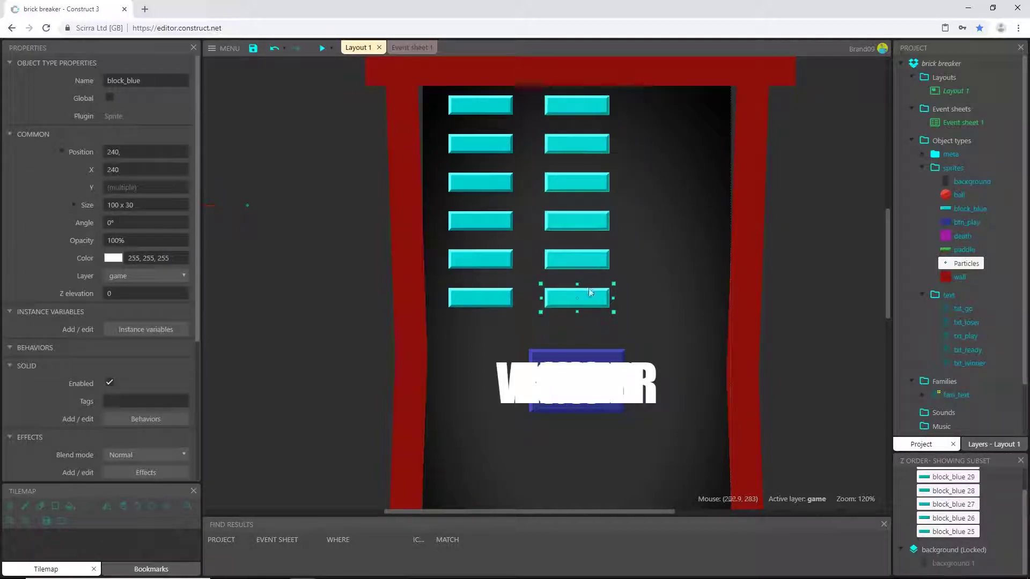
click(562, 301)
ctrl+drag(565, 301, 657, 321)
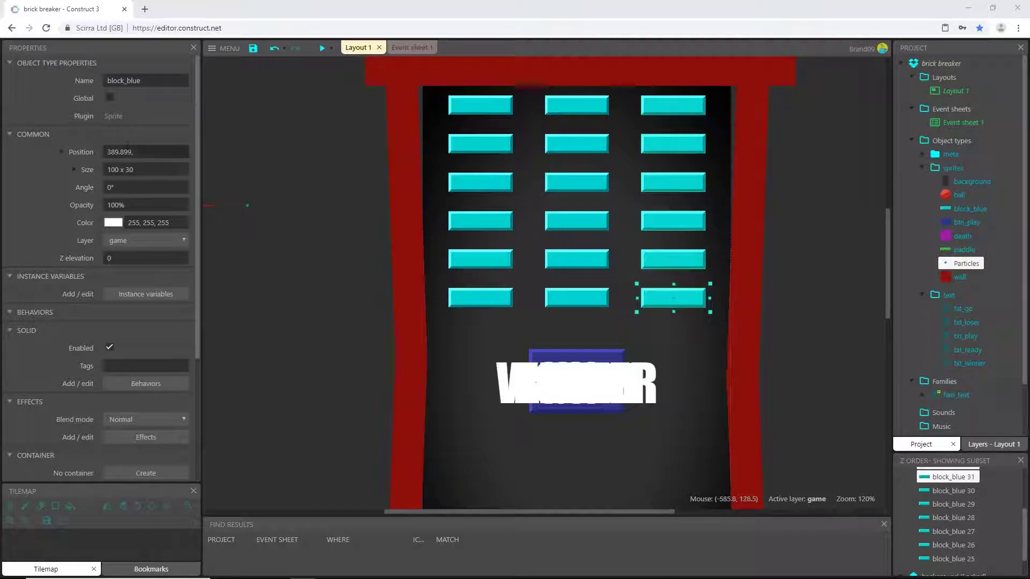
click(62, 152)
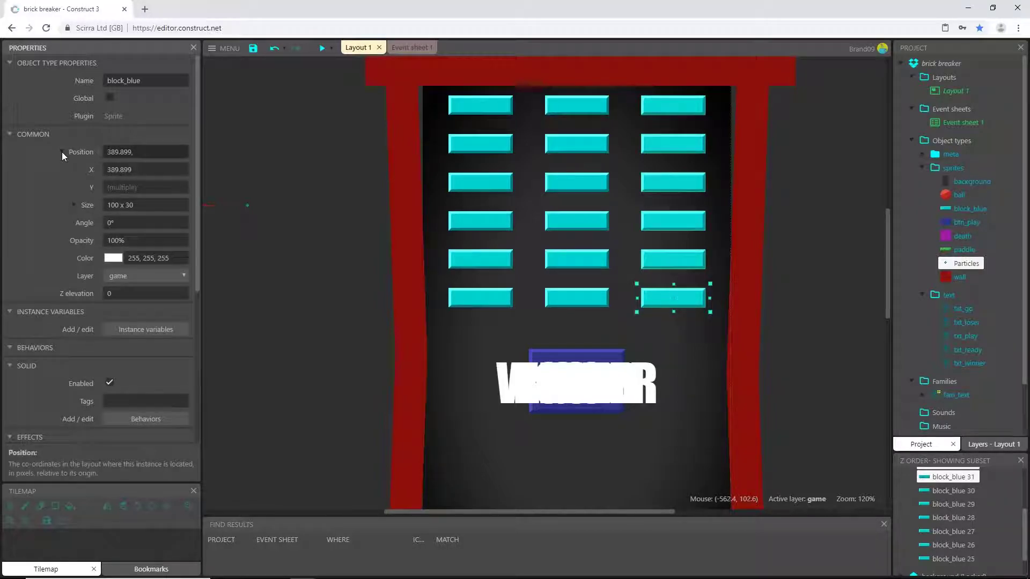
click(149, 171)
text(390)
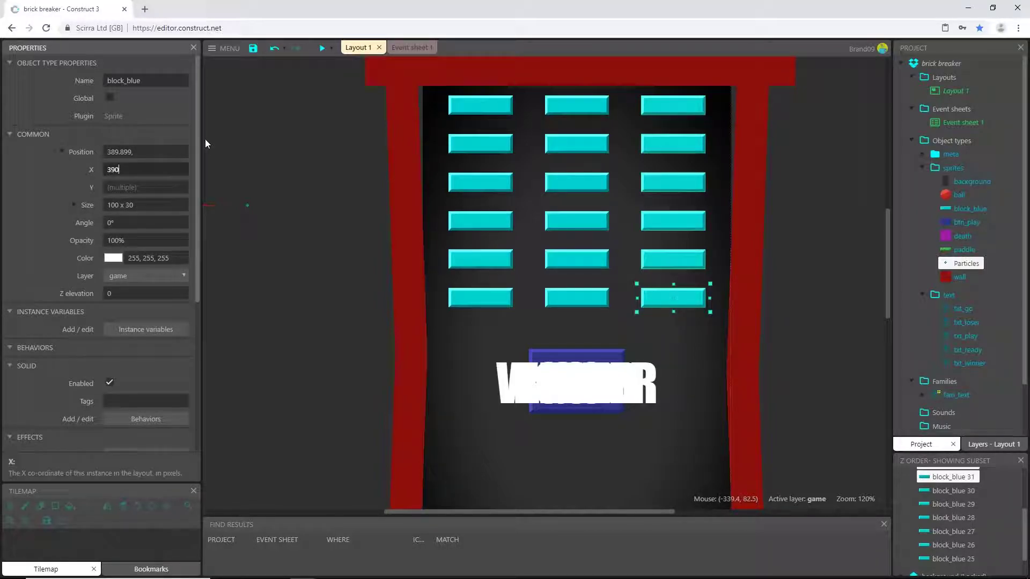
key(Return)
click(748, 210)
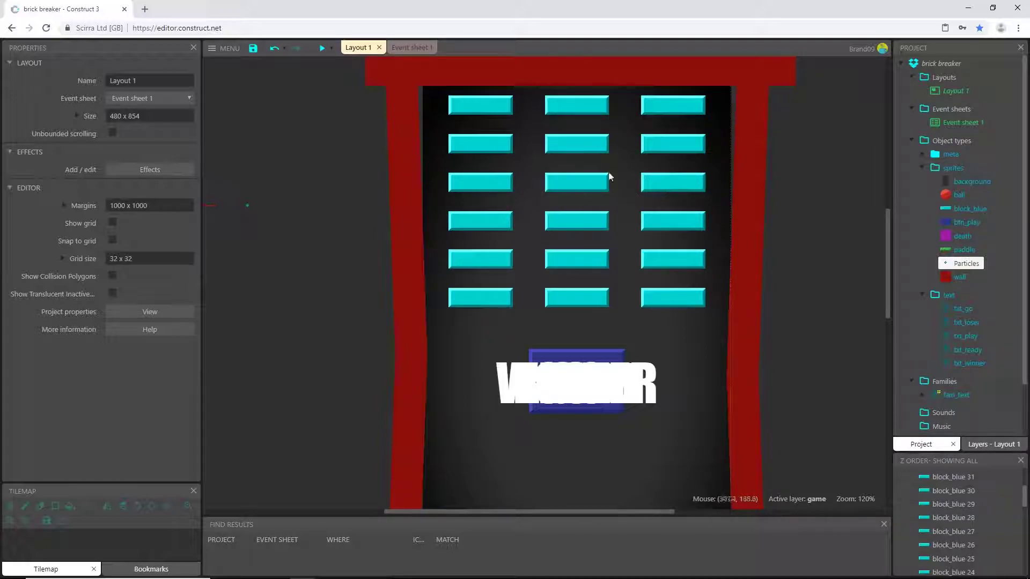
ctrl+scroll(530, 211, down, 5)
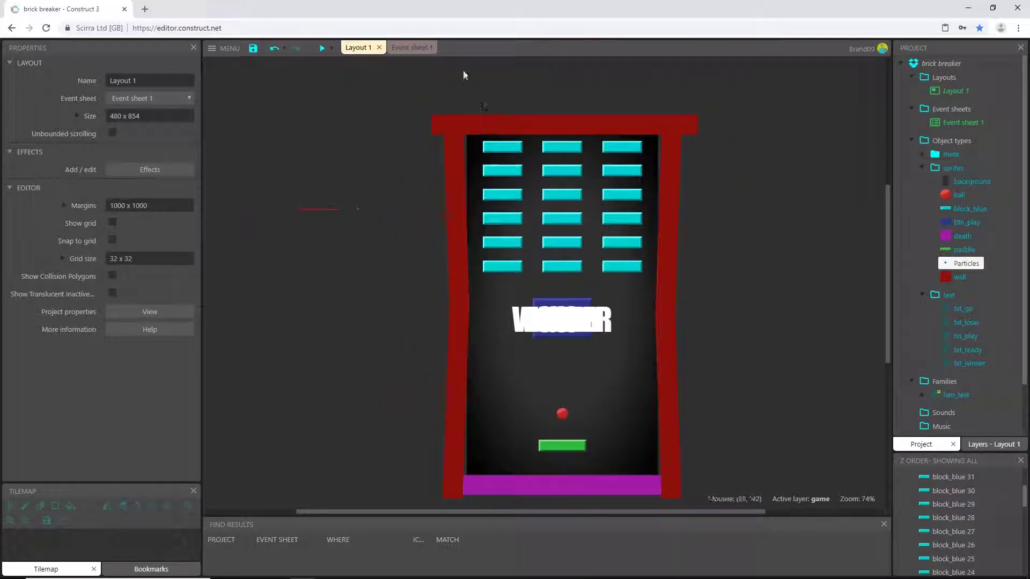
In Event sheet 1, set the blockTotal value to 18 in the Initialize group's start-of-layout actions.
click(405, 51)
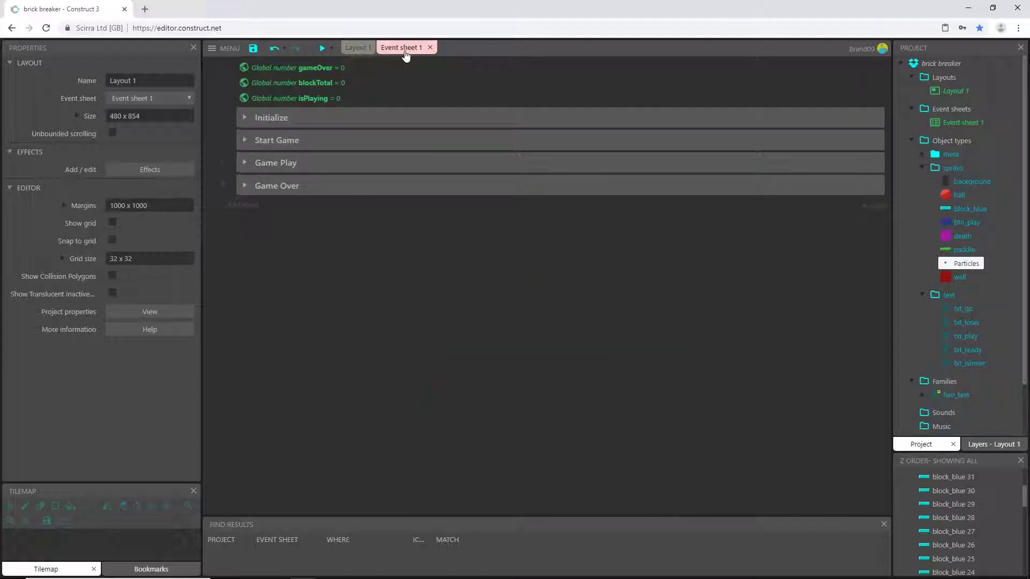
click(244, 117)
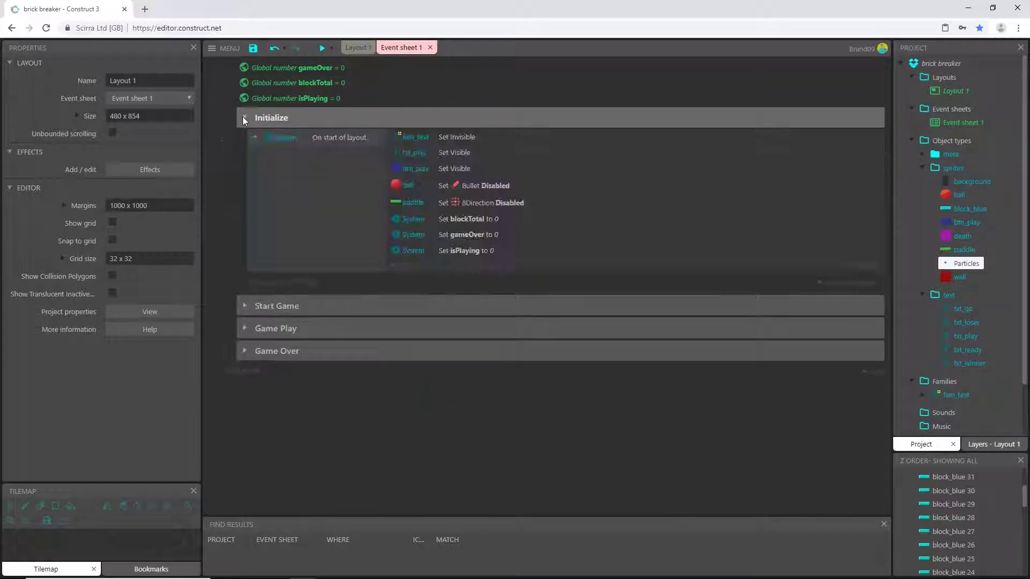
double_click(471, 220)
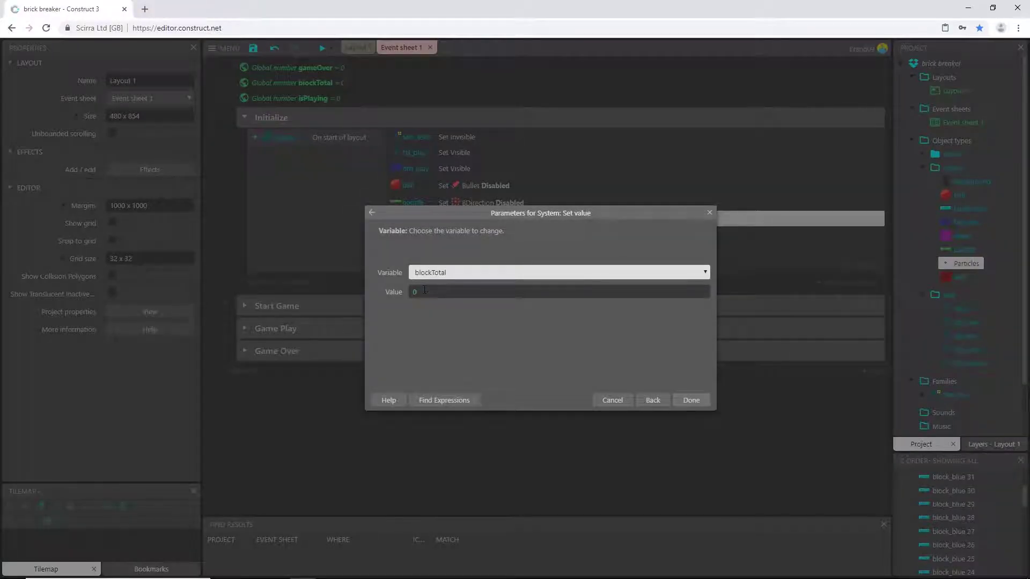
click(424, 289)
text(18)
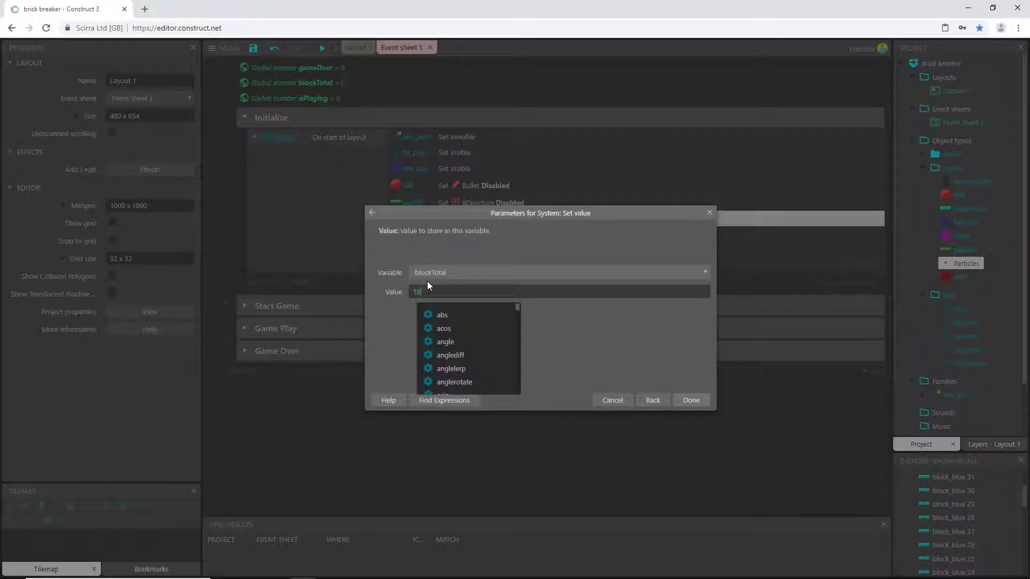
key(Return)
key(Return)
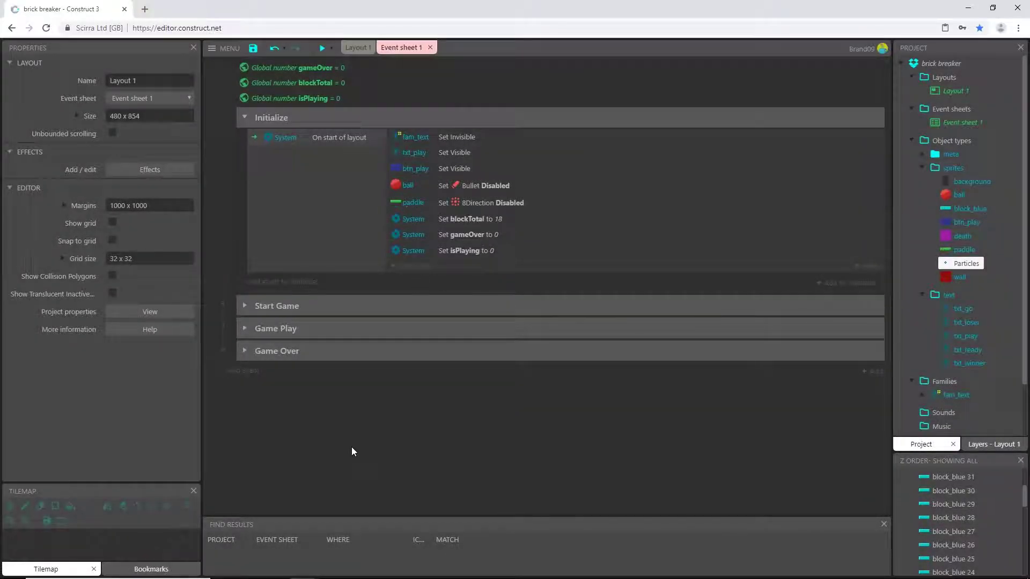
click(234, 369)
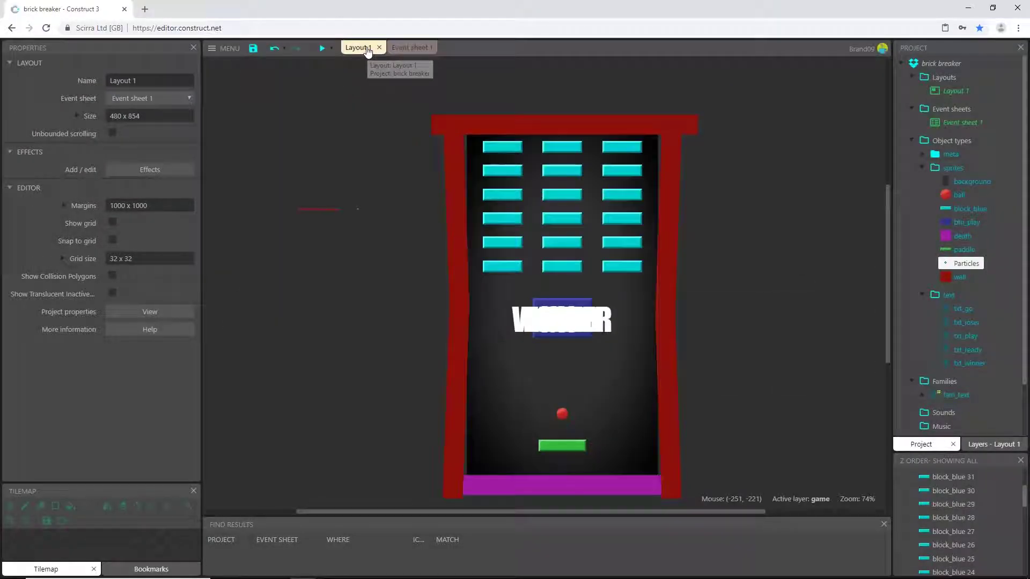
Insert a Text object in Layout 1 outside the left wall, and name it debug_blockCount.
double_click(308, 304)
scroll(476, 322, down, 4)
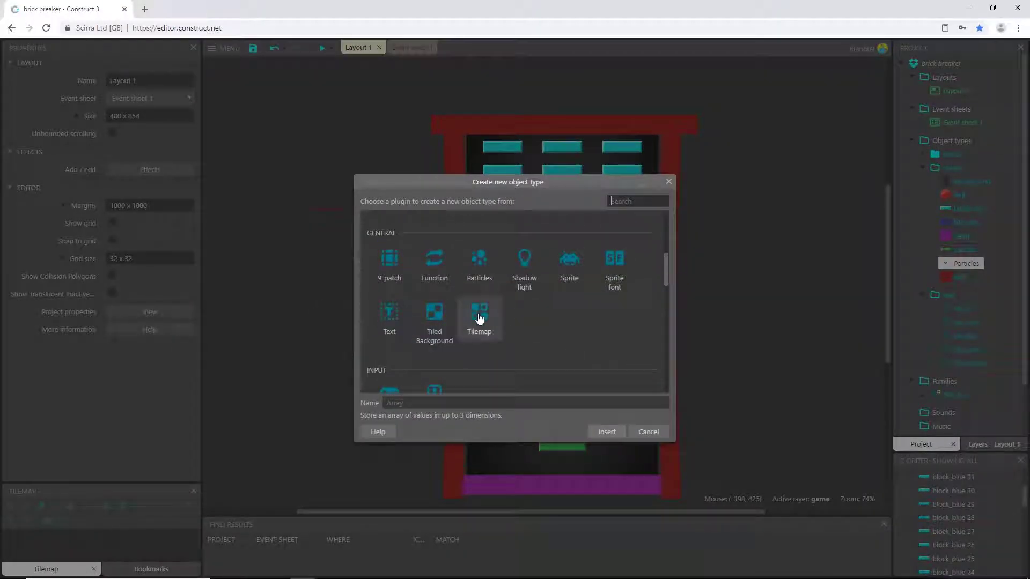
double_click(391, 321)
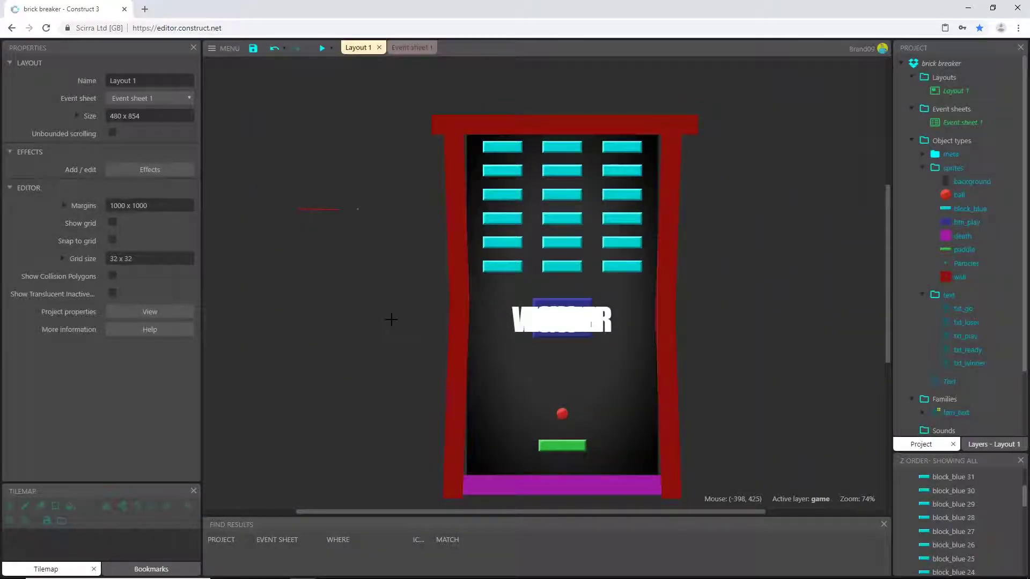
click(360, 308)
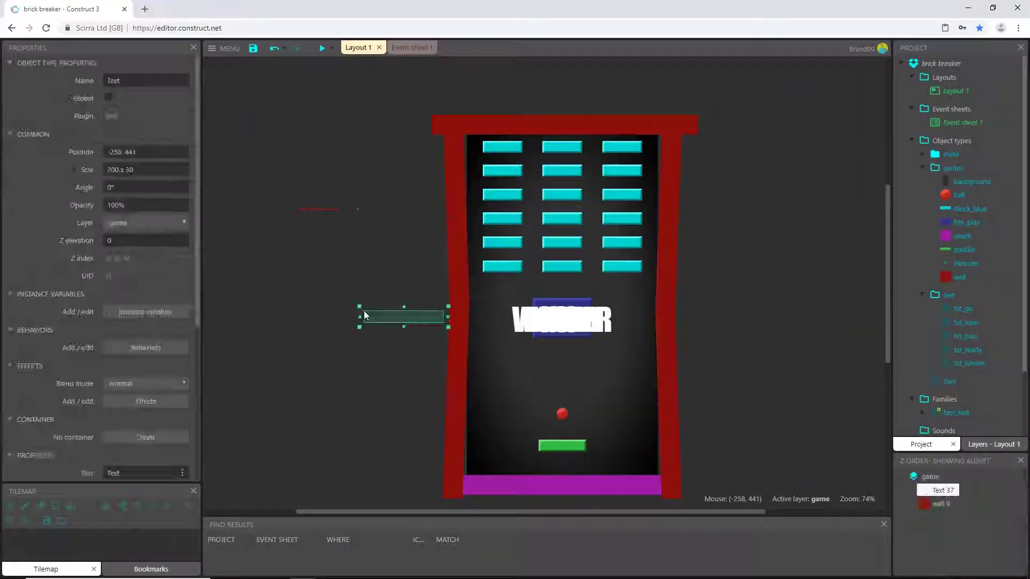
click(143, 81)
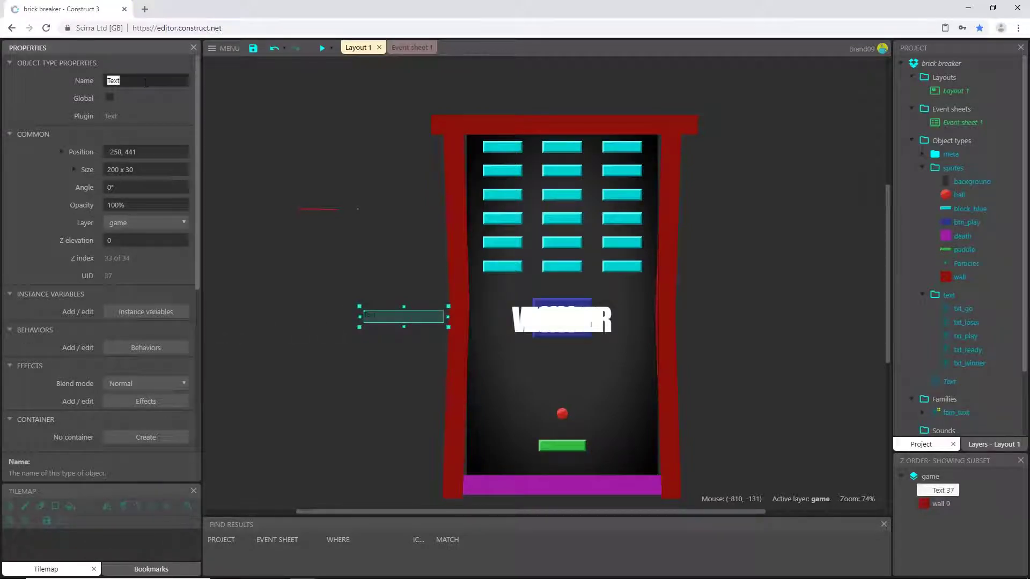
text(debug_blockV)
key(BackSpace)
text(Coun)
key(Tab)
Set the debug_blockCount text color to white (255, 255, 255), and move the object to the lower-left corner of the play area.
scroll(130, 333, down, 5)
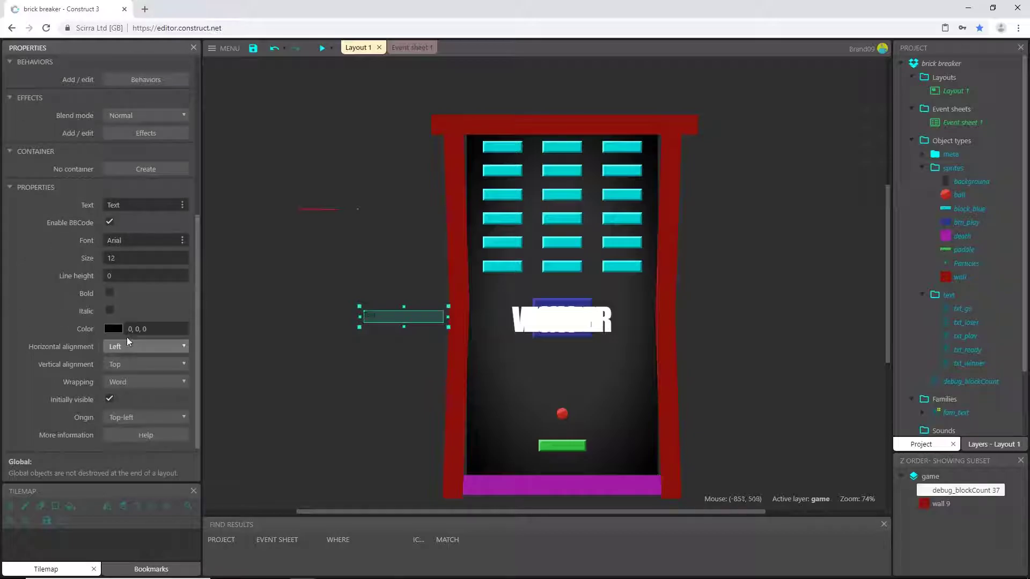
click(113, 329)
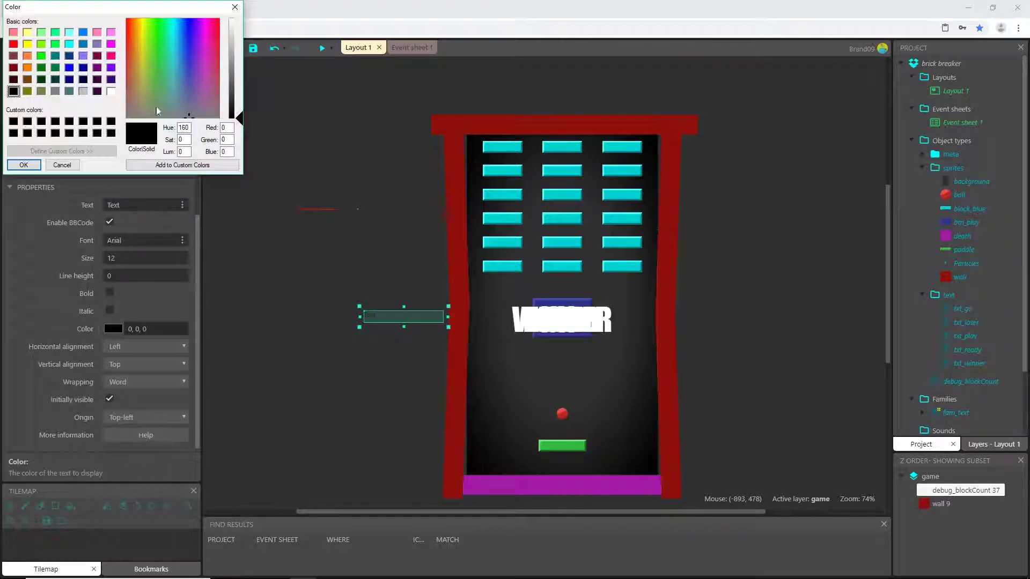
click(111, 91)
click(24, 165)
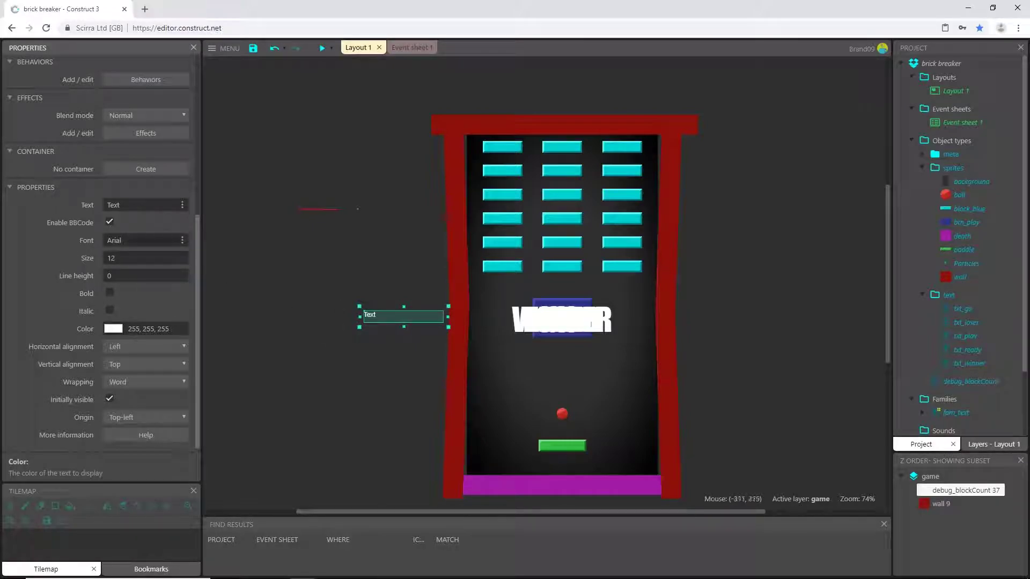
click(132, 204)
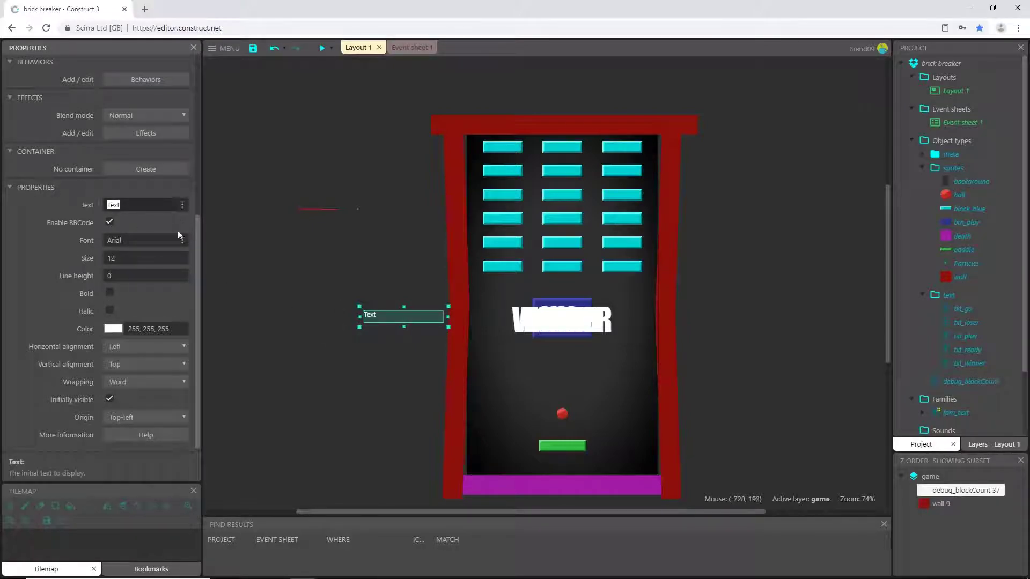
drag(399, 321, 511, 460)
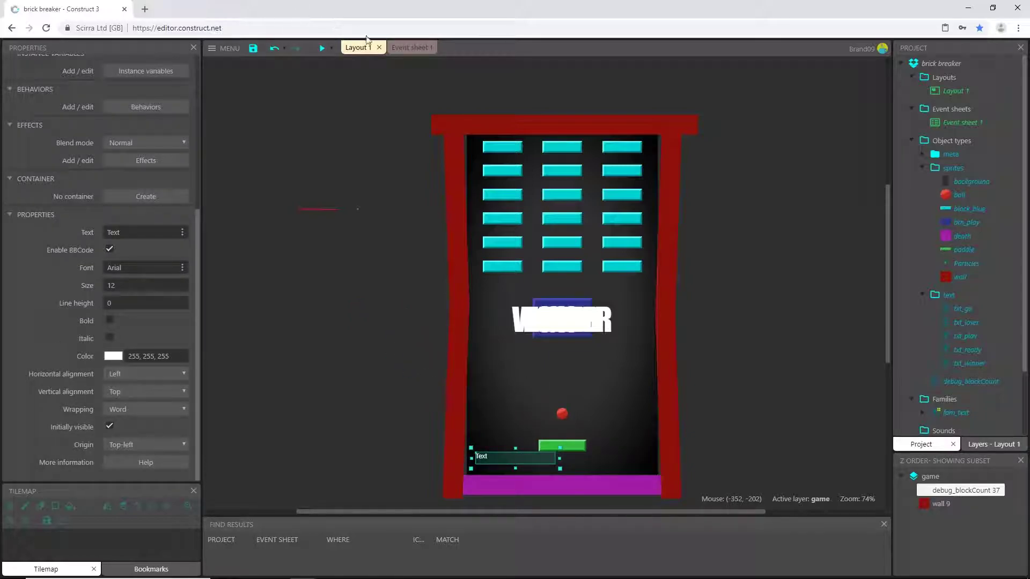
Add a System Every tick event below the Game Over group in Event sheet 1.
click(407, 48)
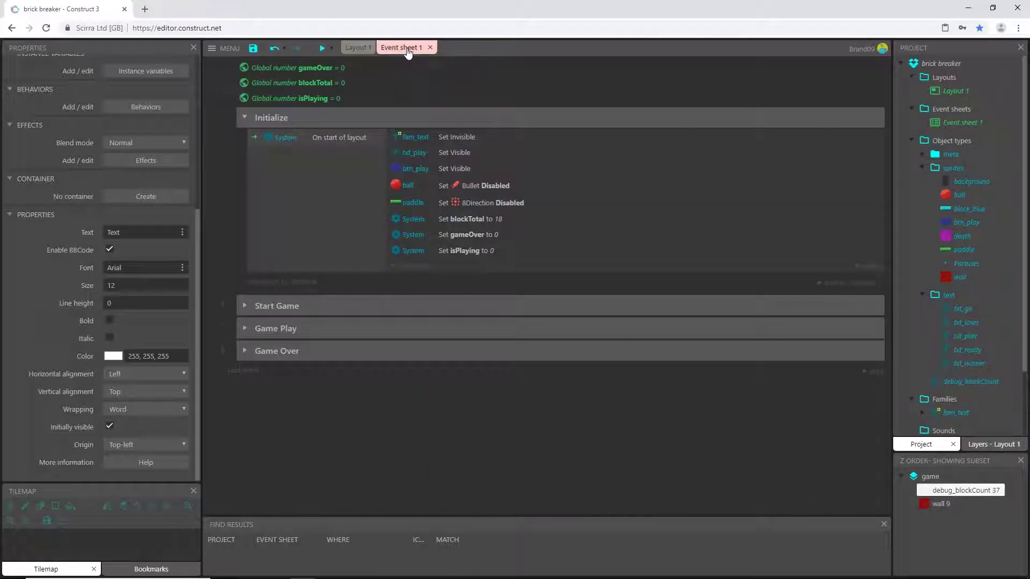
click(251, 373)
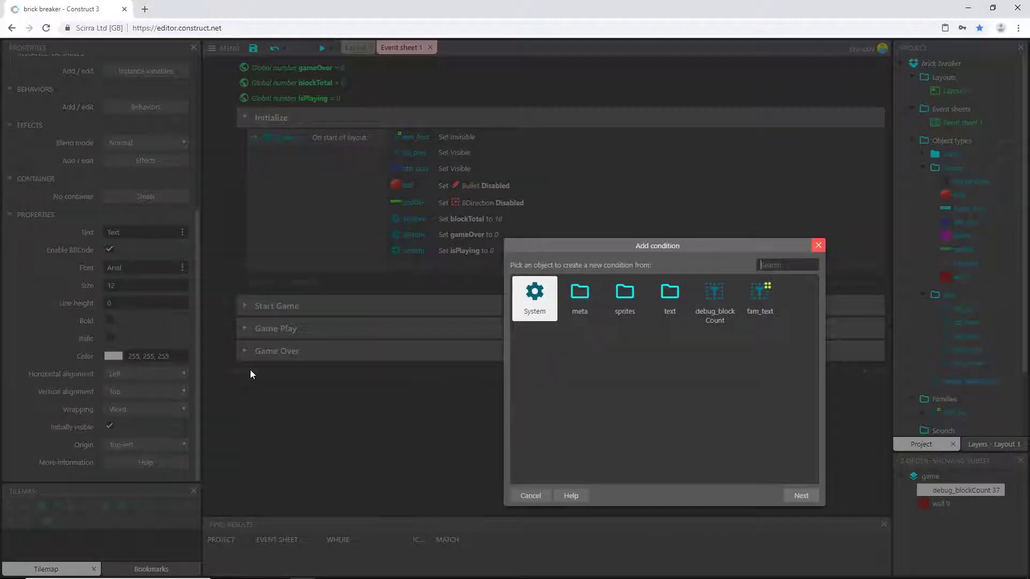
double_click(534, 302)
text(ever)
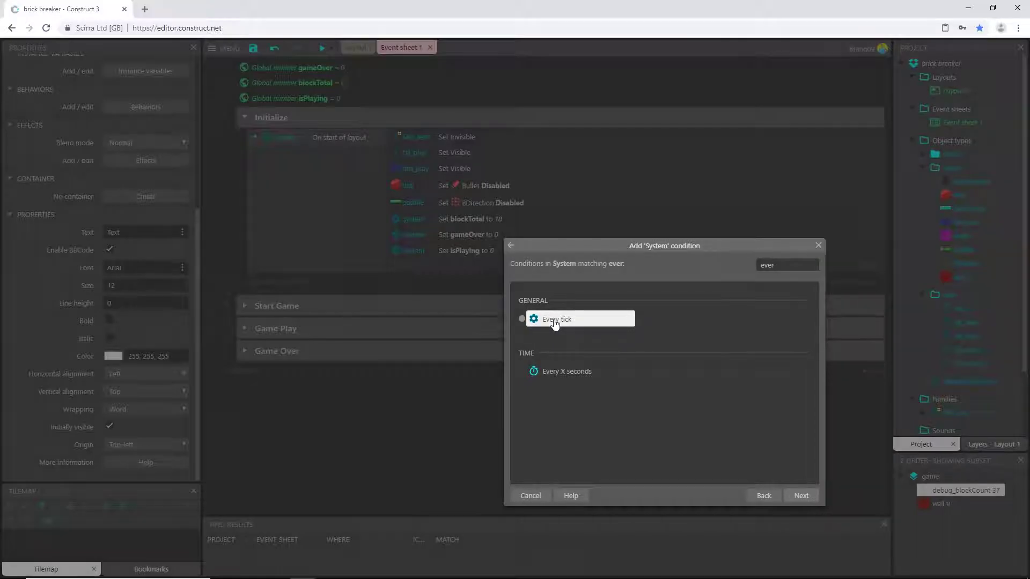
double_click(556, 320)
Give the Every tick event a Set text action for debug_blockCount with the value "block count: "&blockTotal.
click(423, 373)
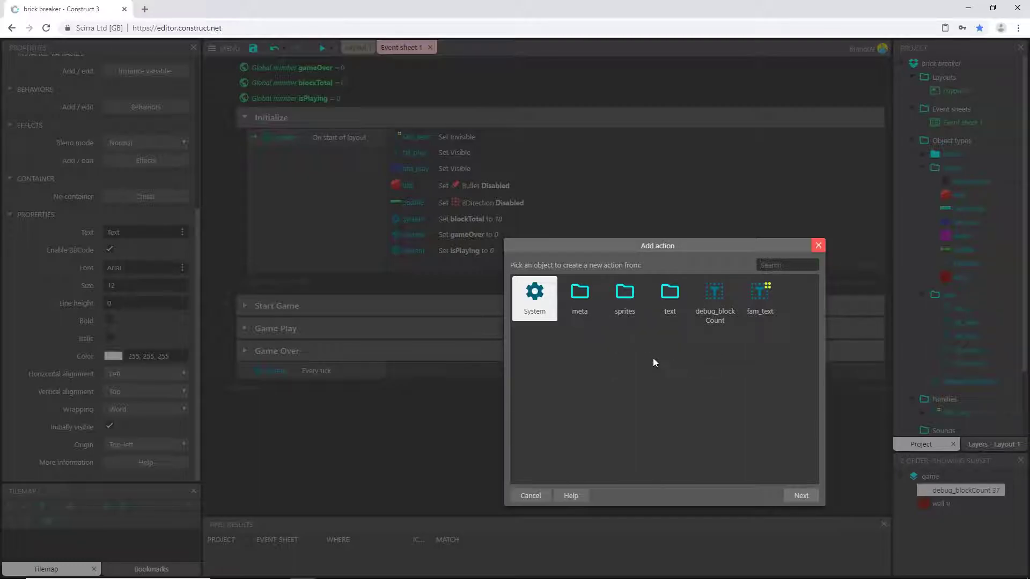
double_click(718, 296)
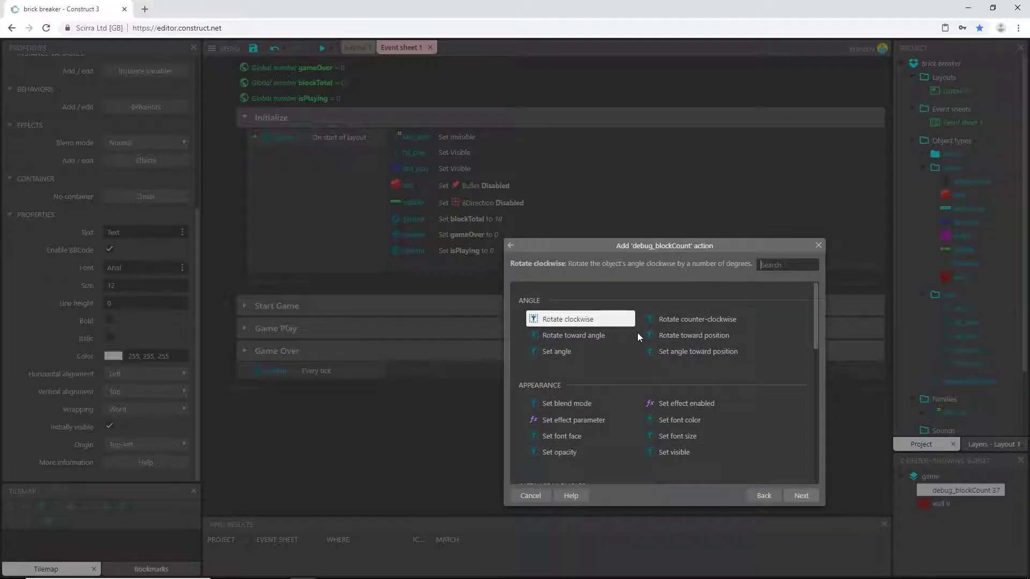
text(set t)
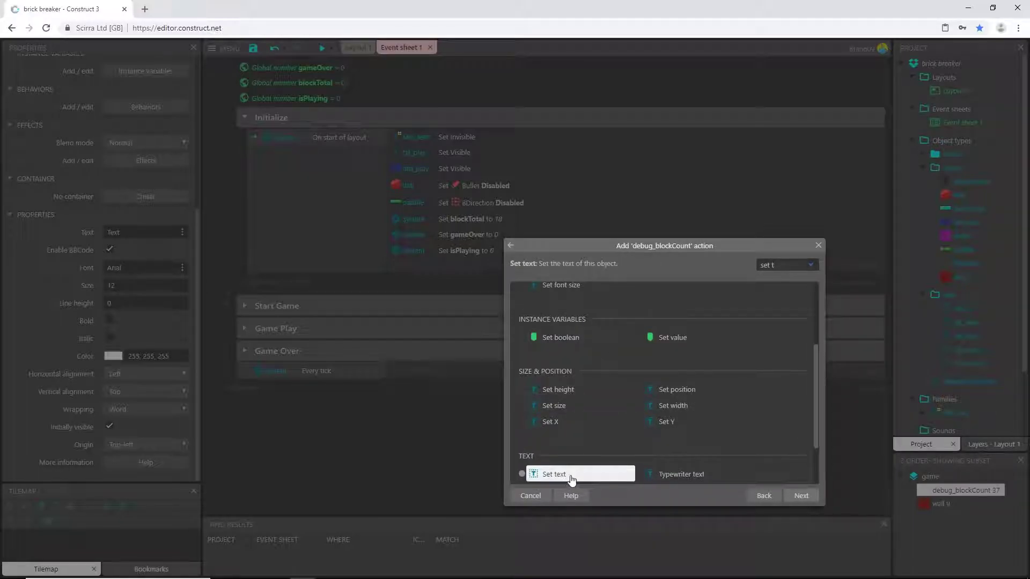
double_click(568, 473)
text(")
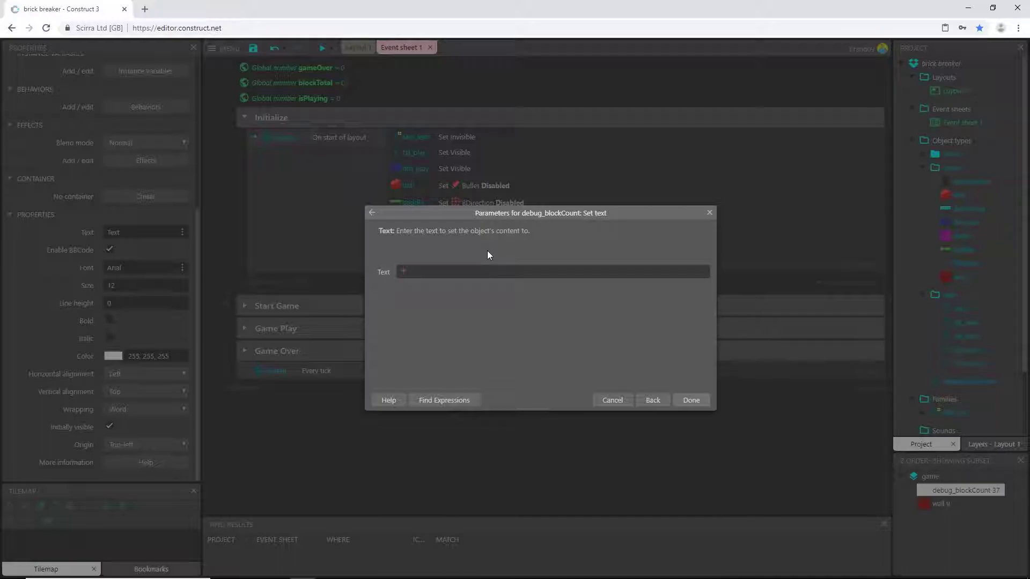
text(block count:)
text(&blo)
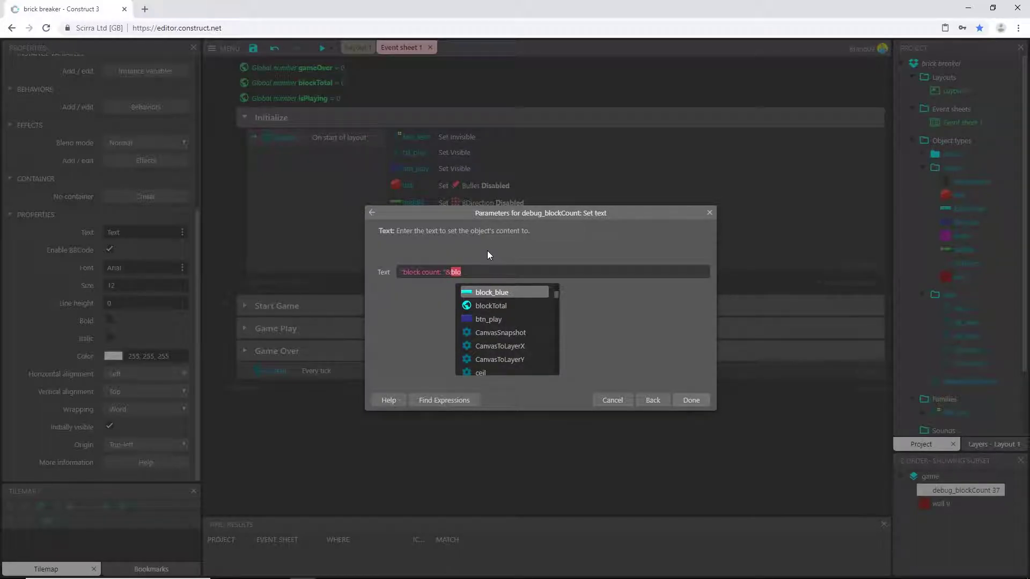
key(Down)
key(Return)
key(Return)
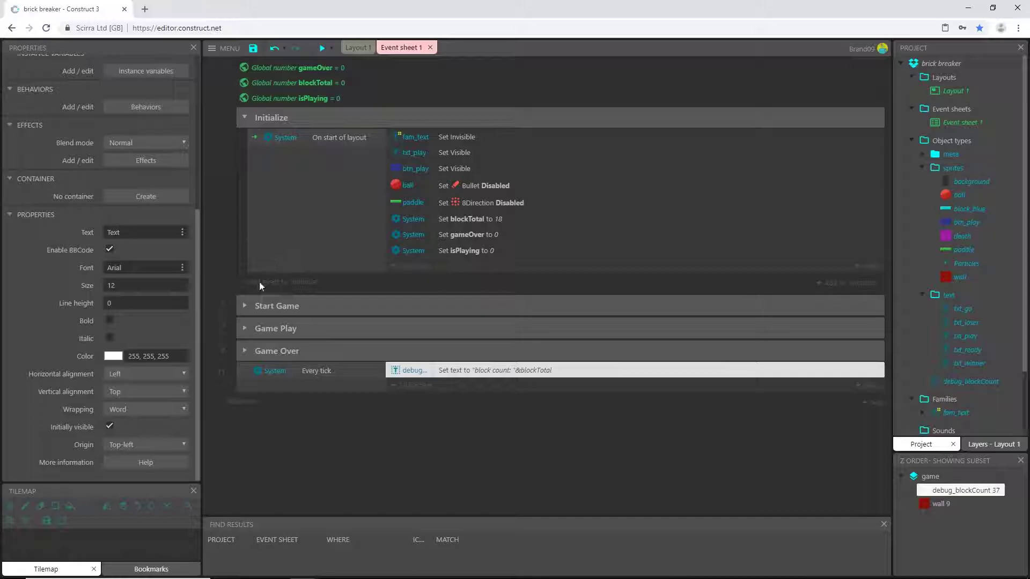
Expand the Game Play group and examine the actions that set, subtract from and display blockTotal, comparing them with Layout 1.
click(245, 329)
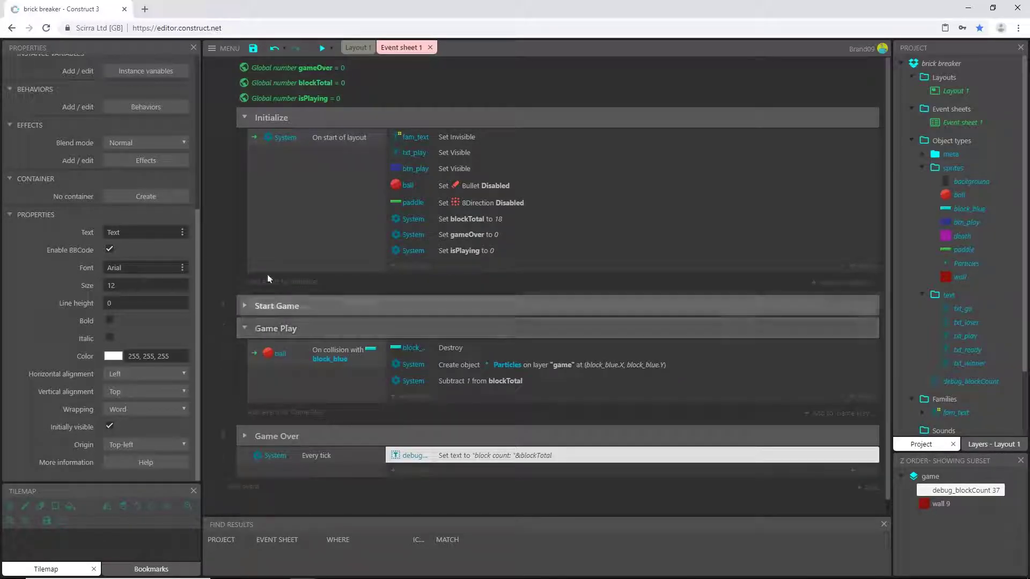
scroll(285, 242, down, 1)
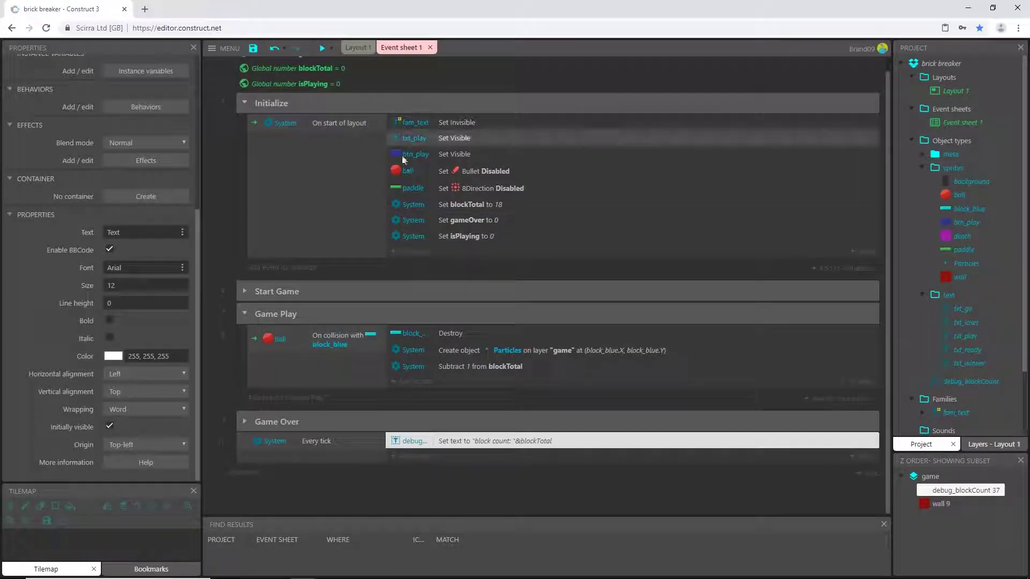
click(463, 204)
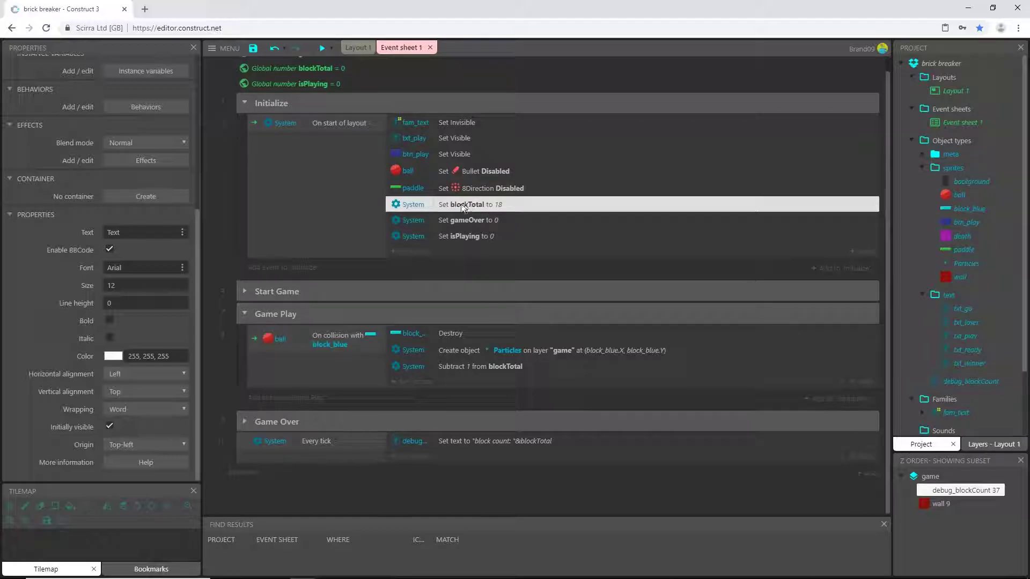
click(356, 47)
click(411, 48)
click(332, 342)
click(450, 367)
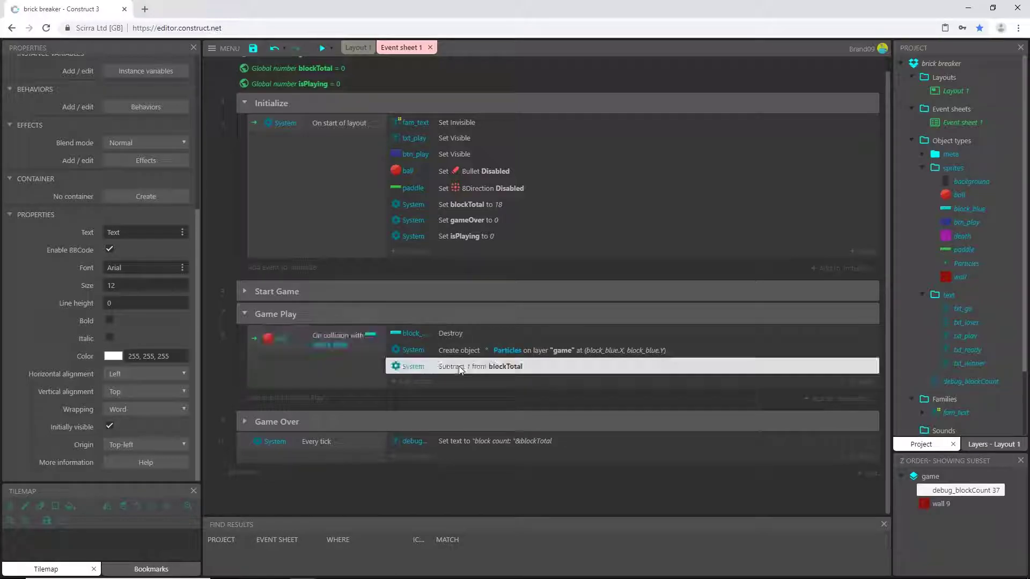
click(478, 441)
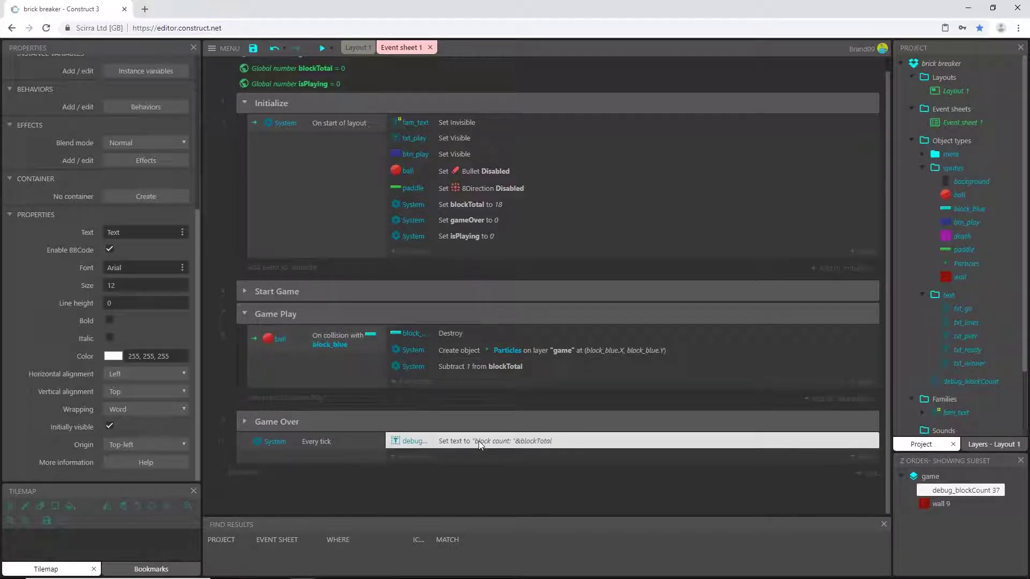
click(484, 488)
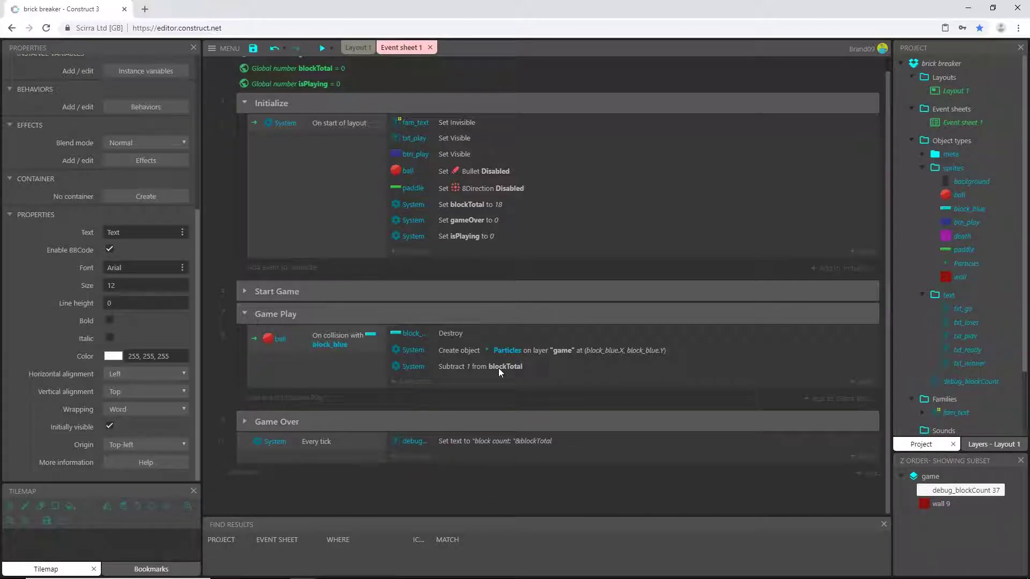
Preview the game and play a round with the paddle to check the block count text, and close the preview.
click(321, 49)
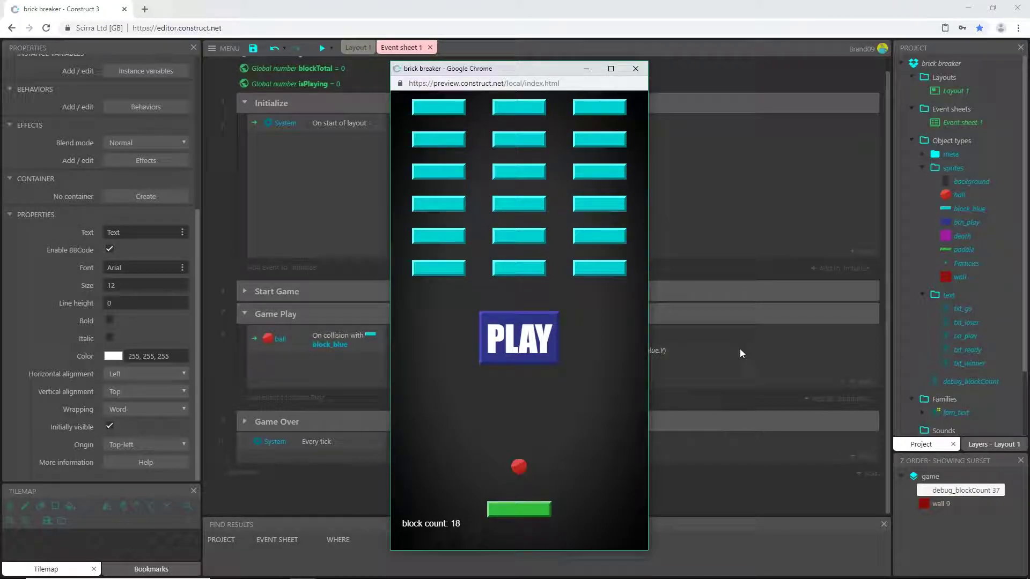
key(space)
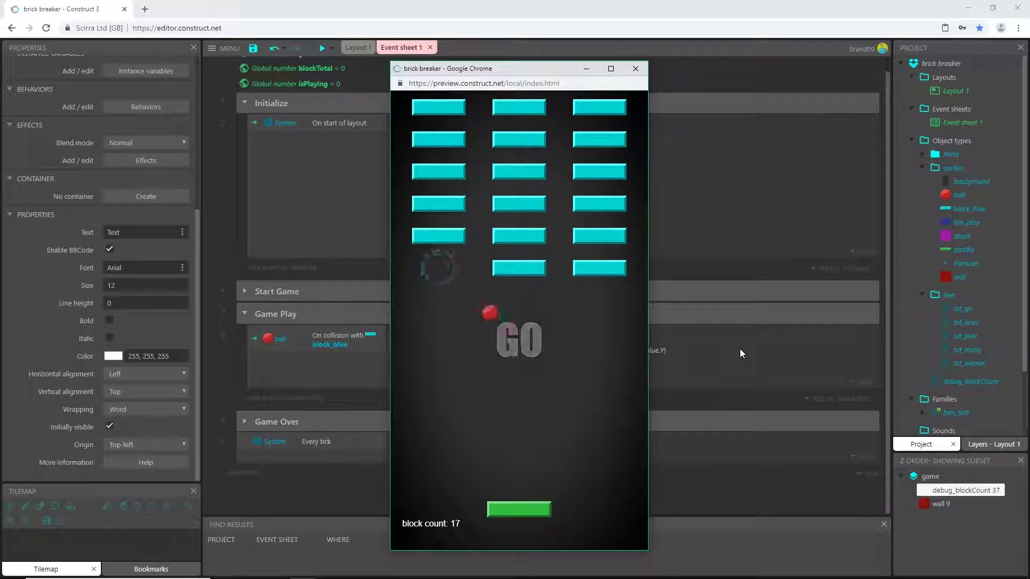
key(Right)
key(Left)
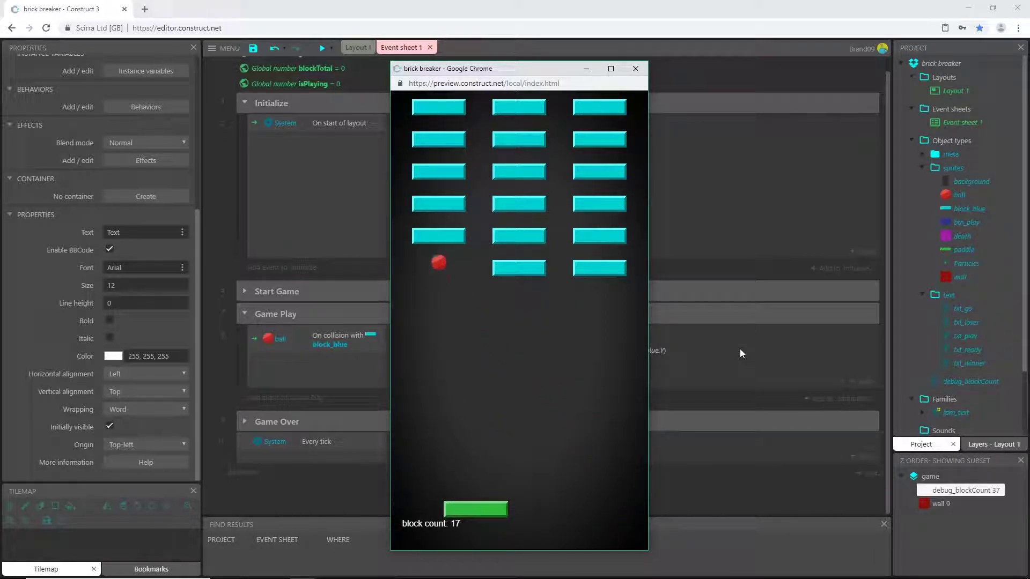
key(Right)
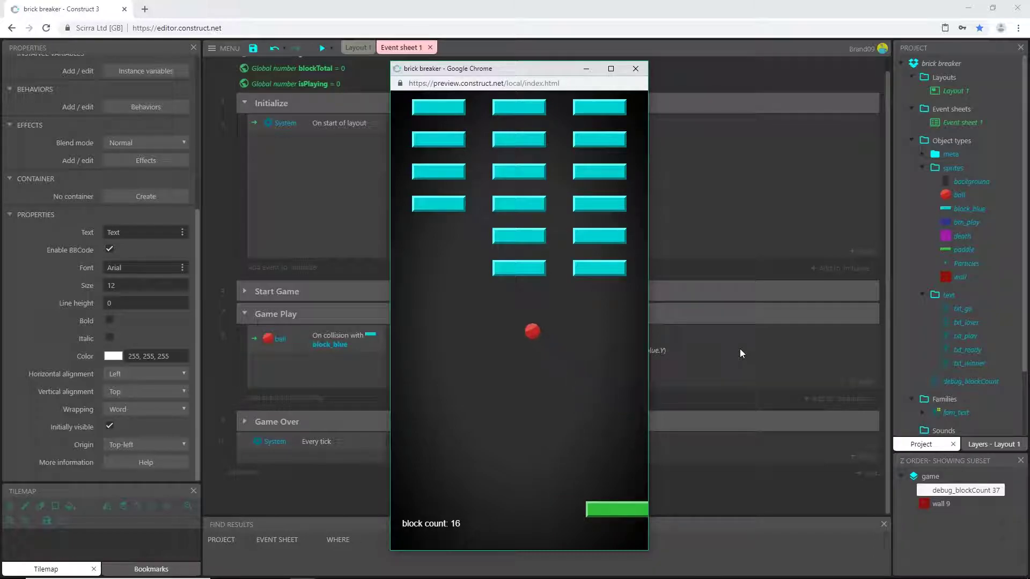
key(Left)
key(Right)
key(Left)
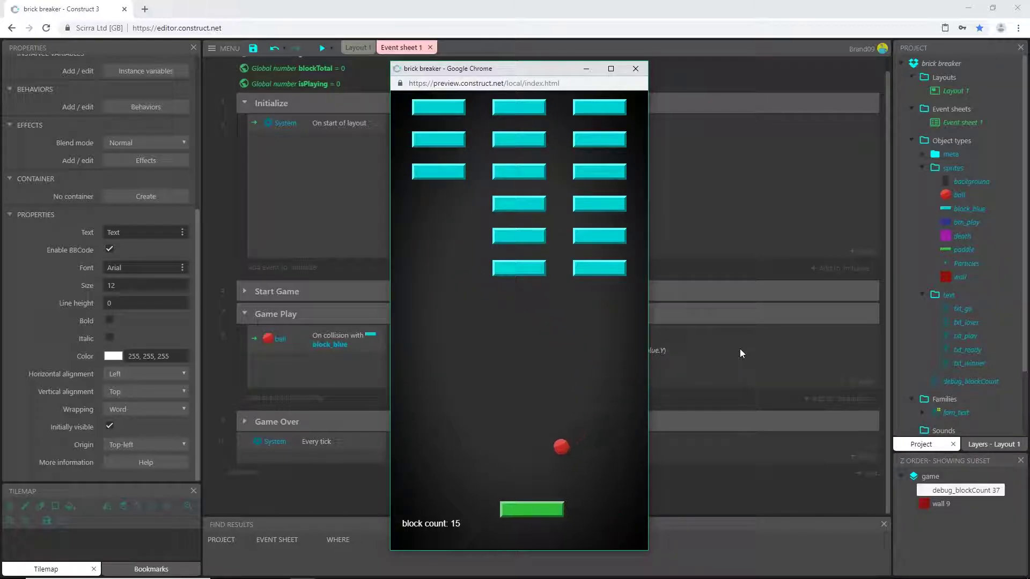
key(Right)
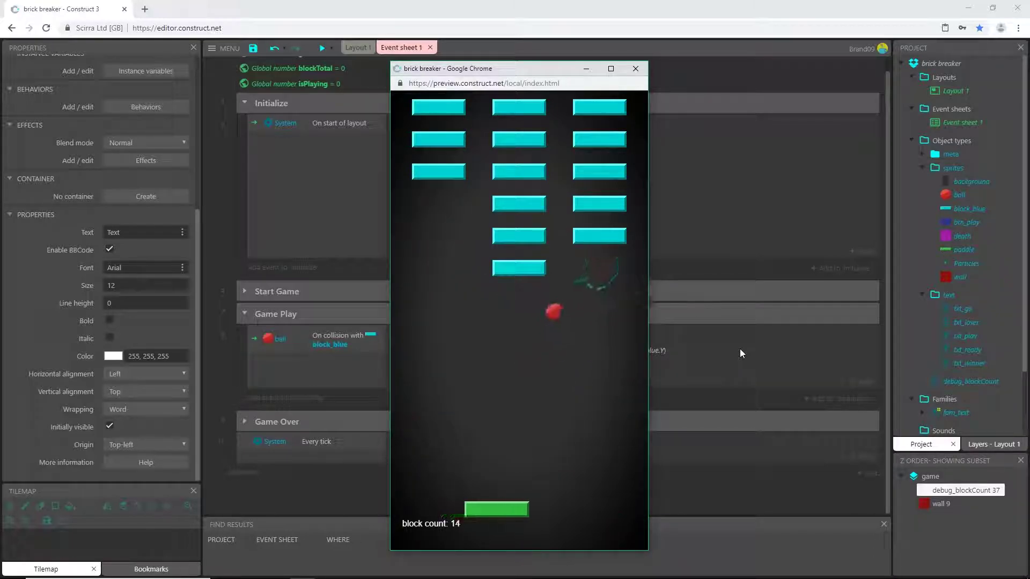
key(Left)
key(Right)
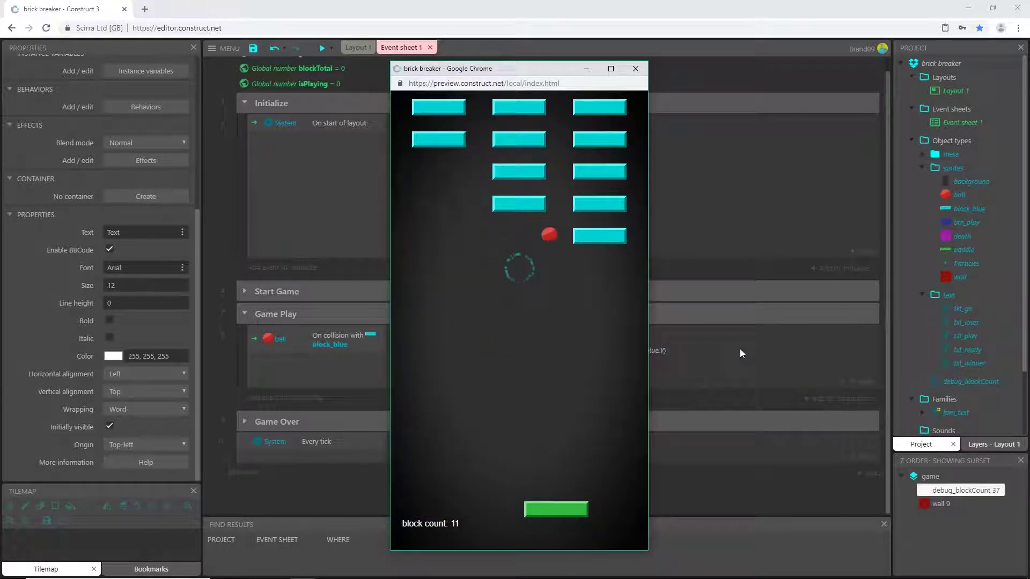
key(Left)
click(636, 68)
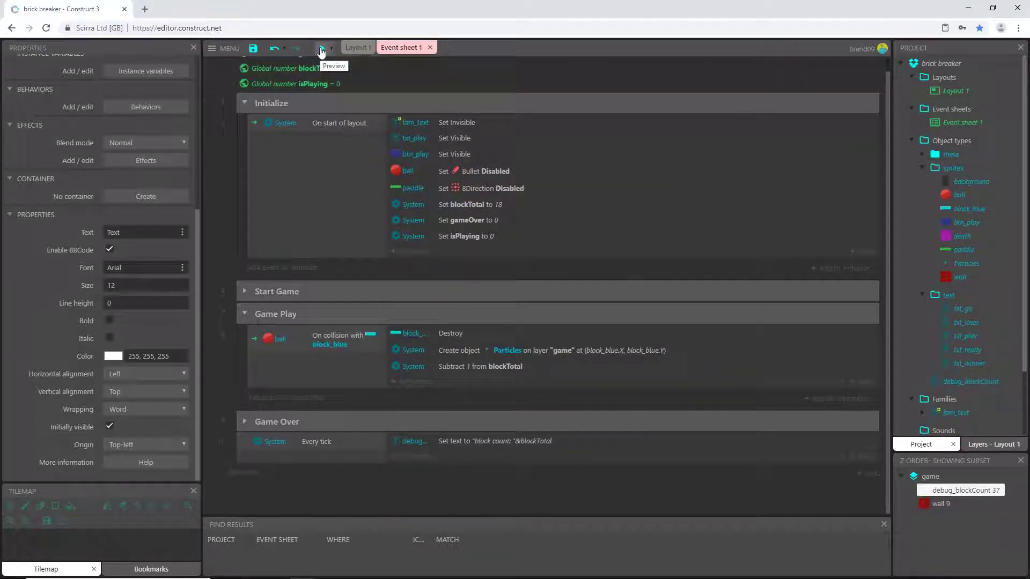
Save the brick breaker project.
click(253, 48)
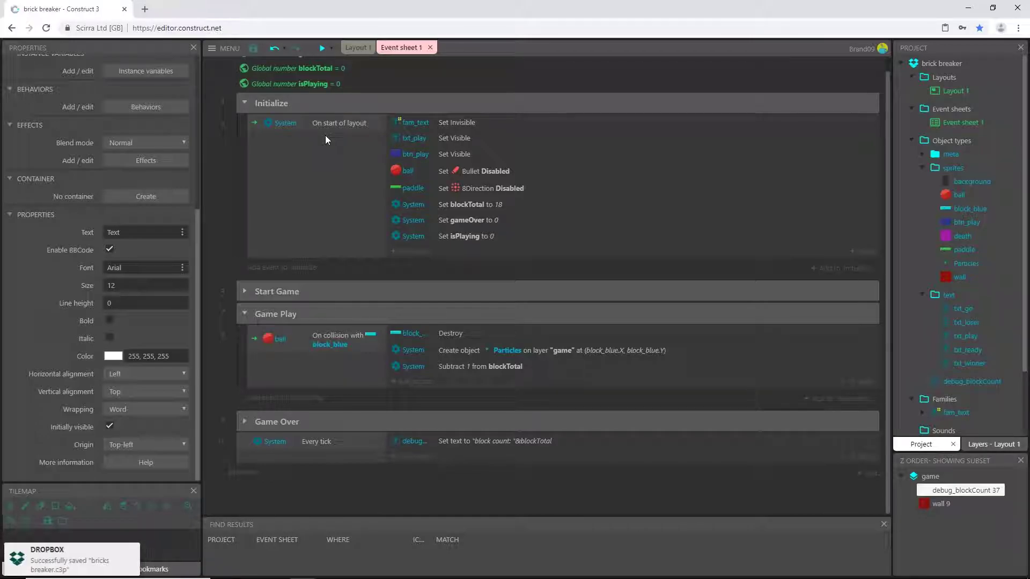
scroll(325, 139, up, 1)
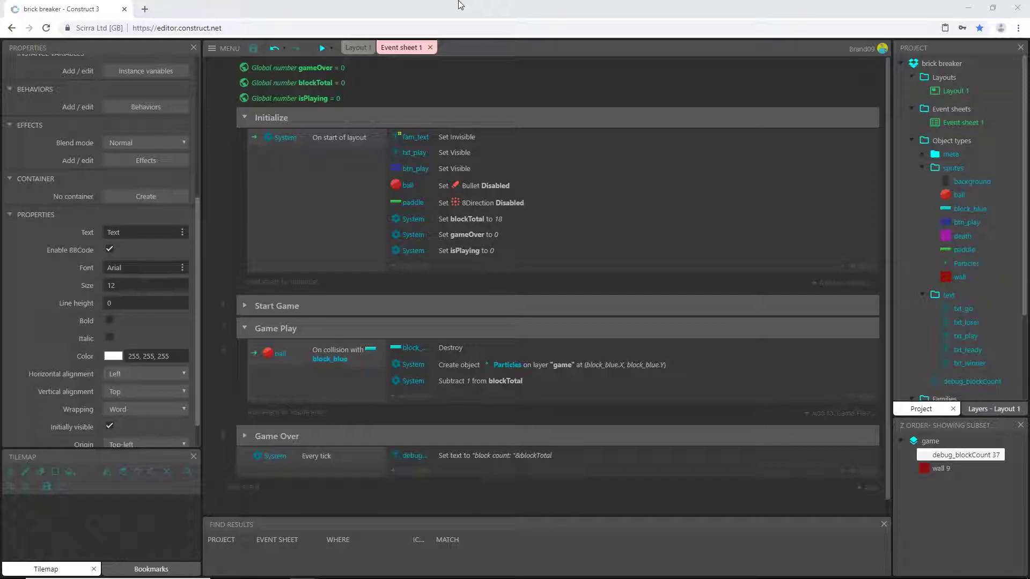
Duplicate the left and middle blocks of the bottom row in Layout 1 directly below them, at about Y 387.
click(356, 47)
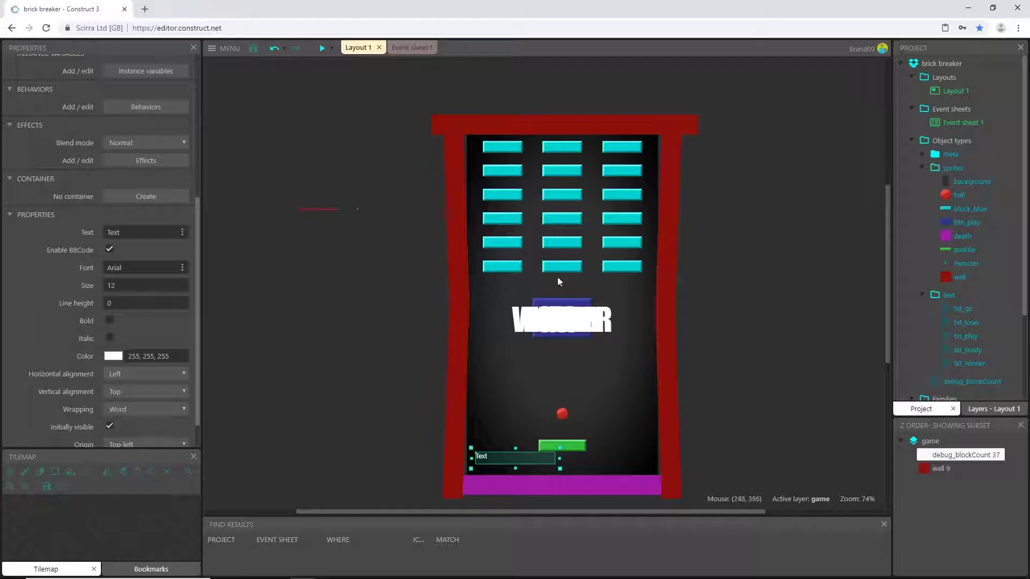
key(ctrl+Tab)
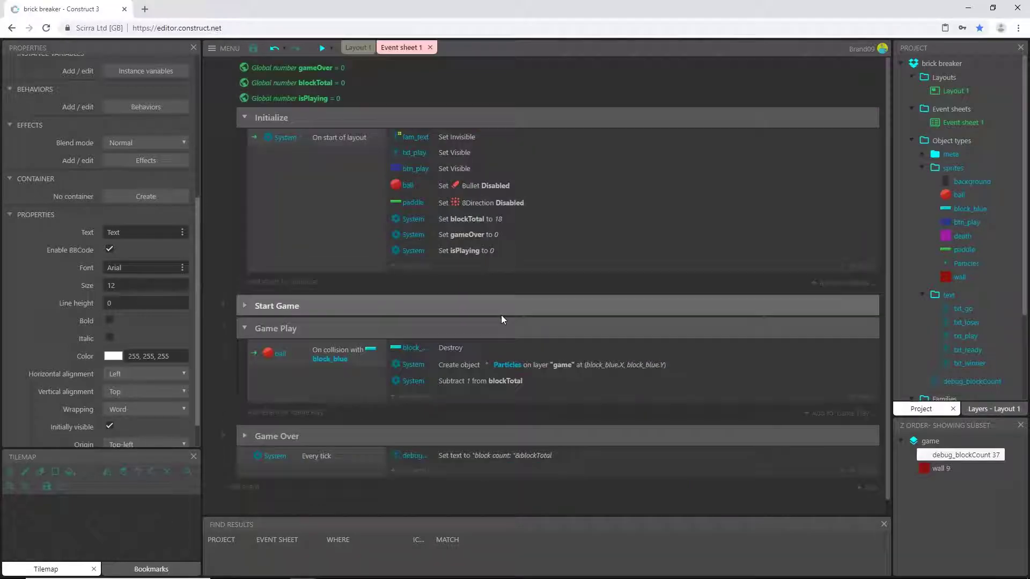
click(477, 224)
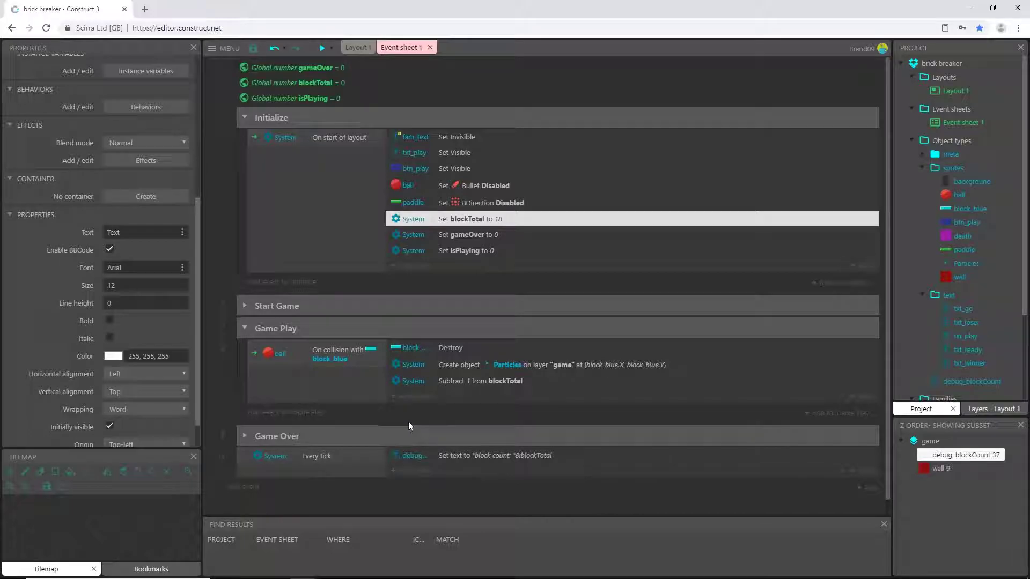
click(509, 454)
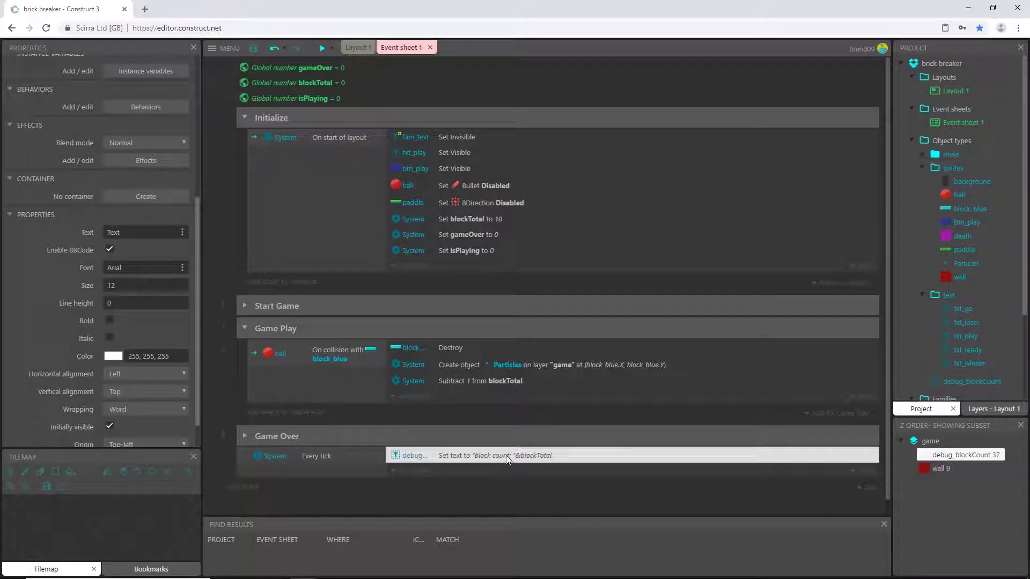
click(357, 49)
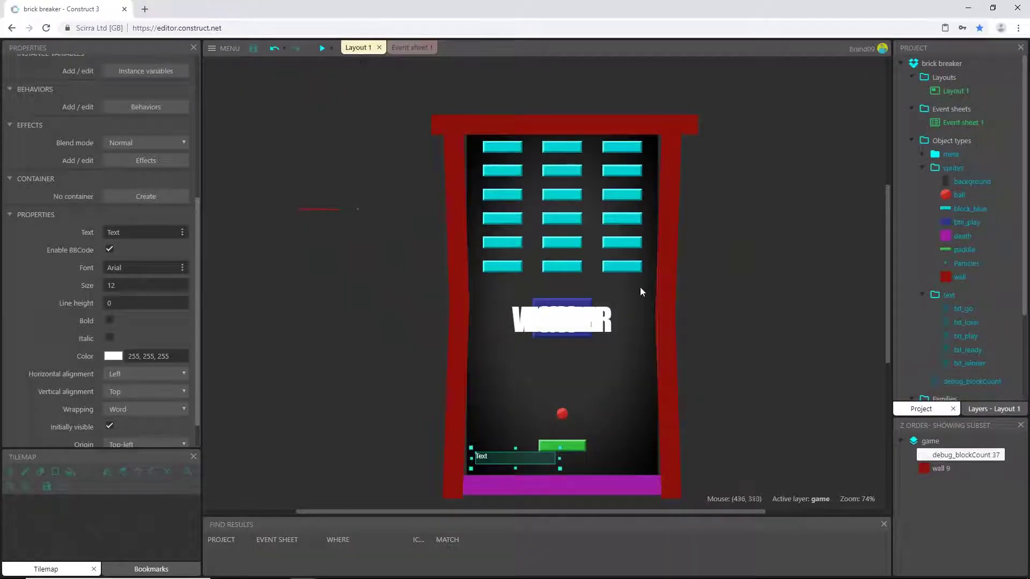
drag(641, 291, 478, 258)
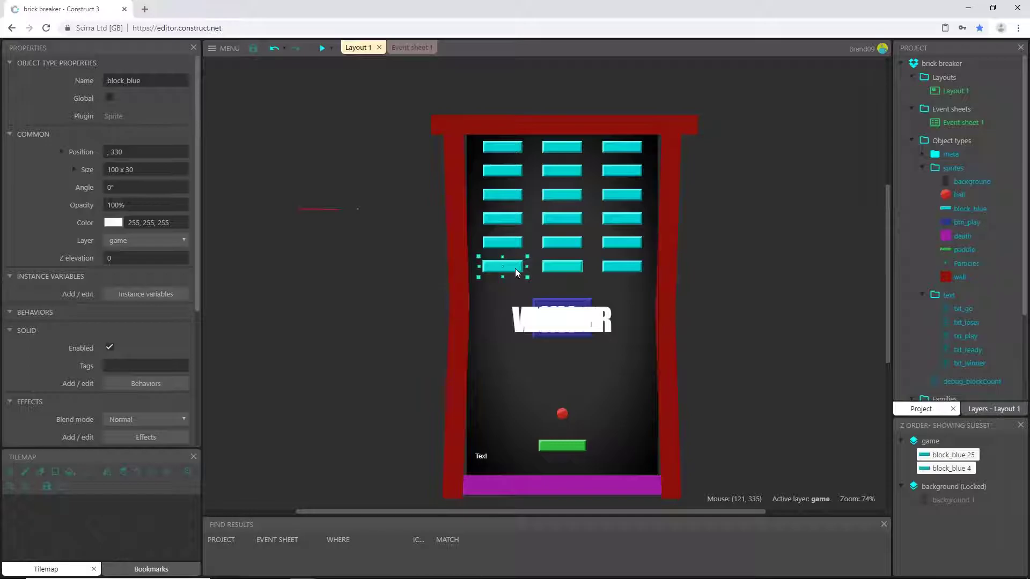
ctrl+drag(516, 273, 516, 294)
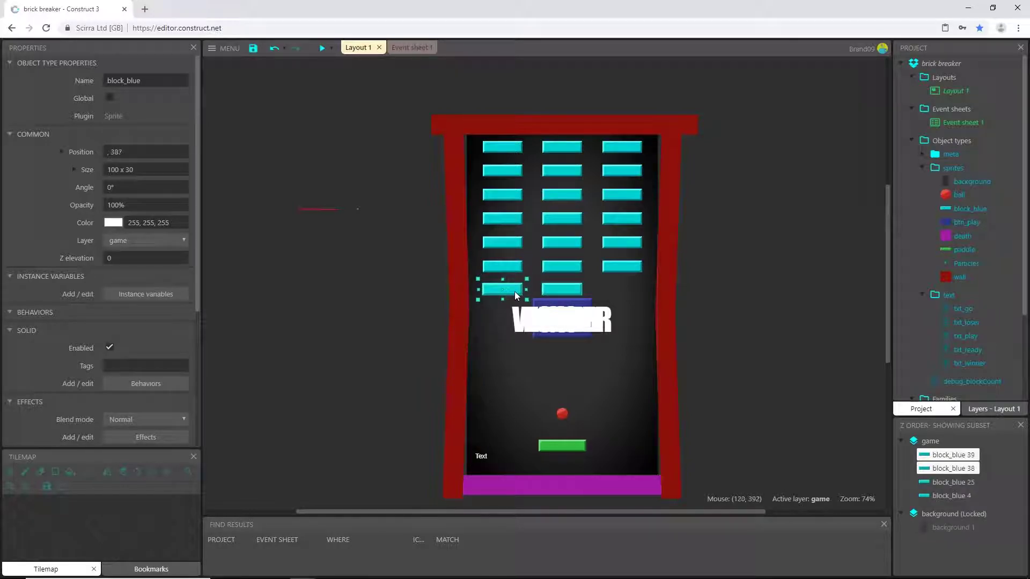
Preview the game with the two extra blocks, play a round to compare the block count, and close the preview.
click(320, 49)
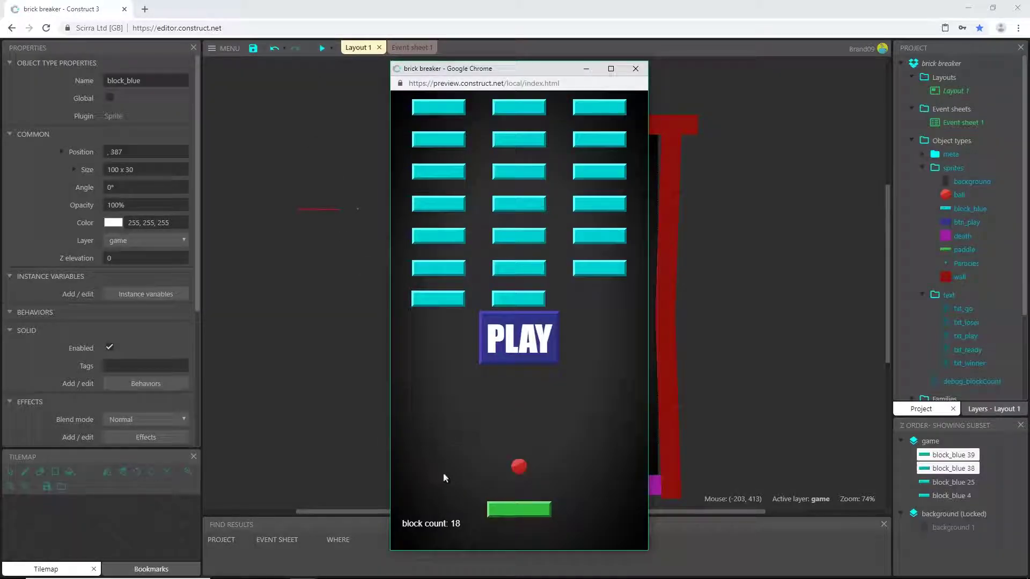
click(559, 461)
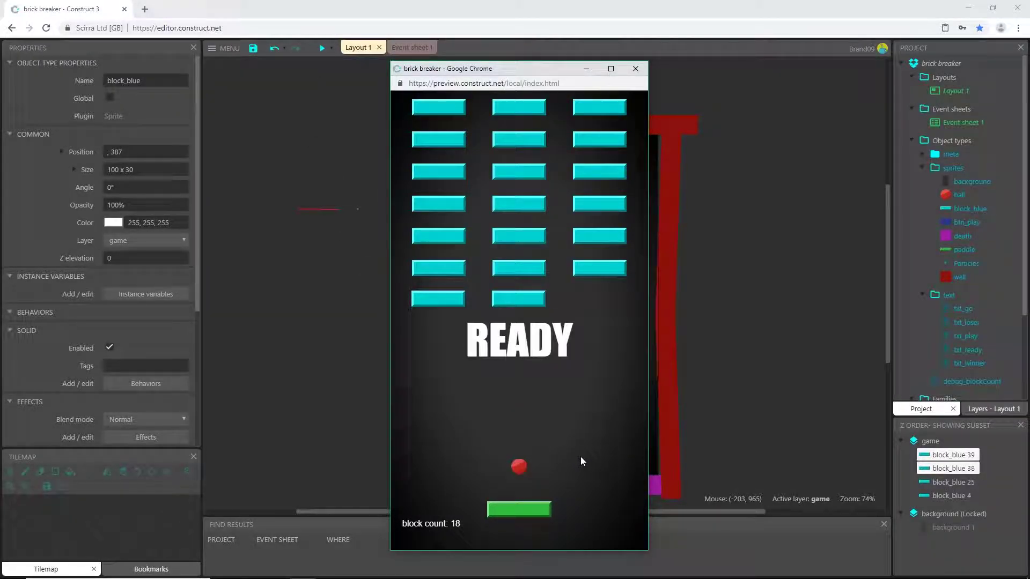
key(Right)
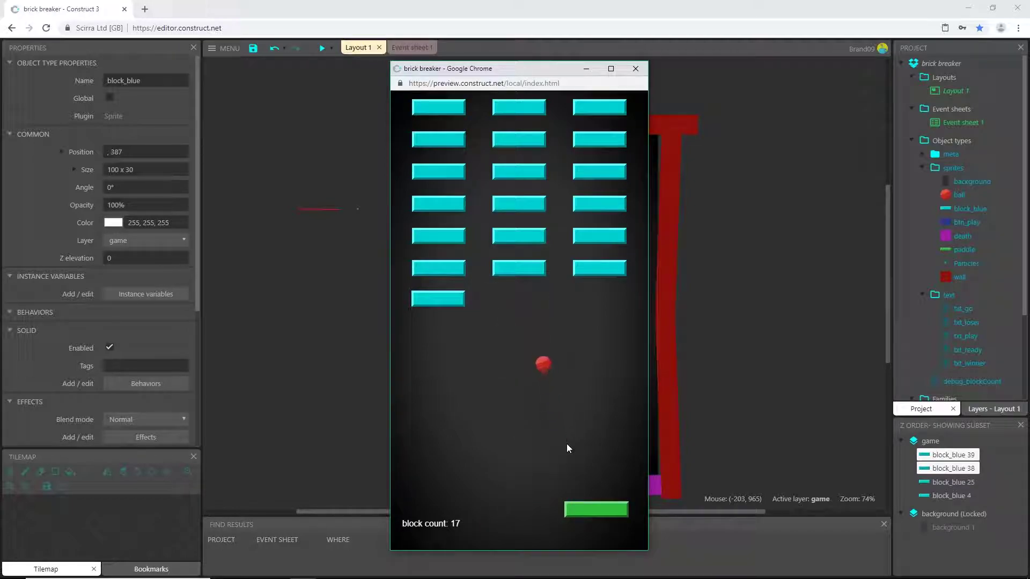
key(Left)
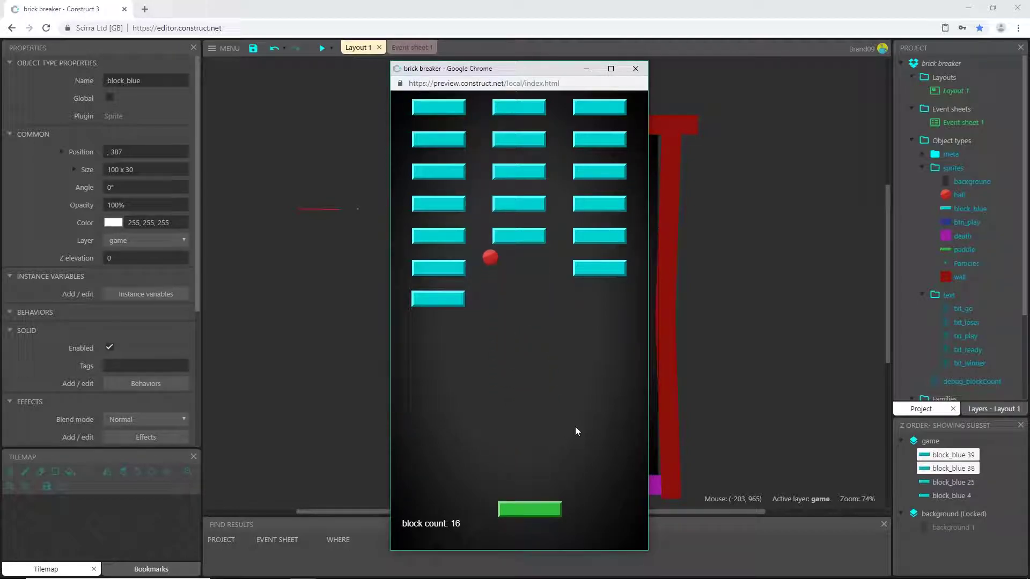
key(Right)
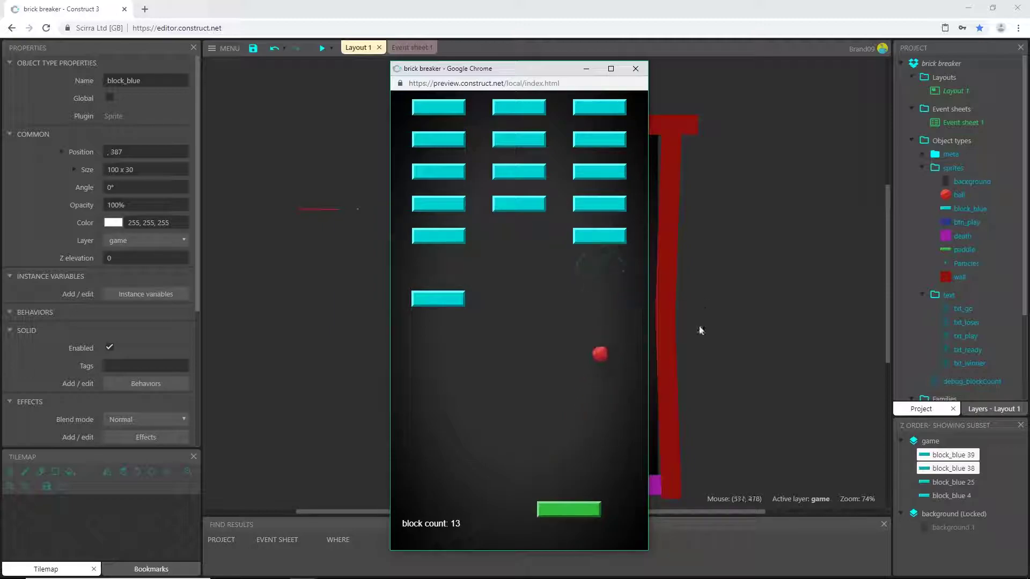
key(Left)
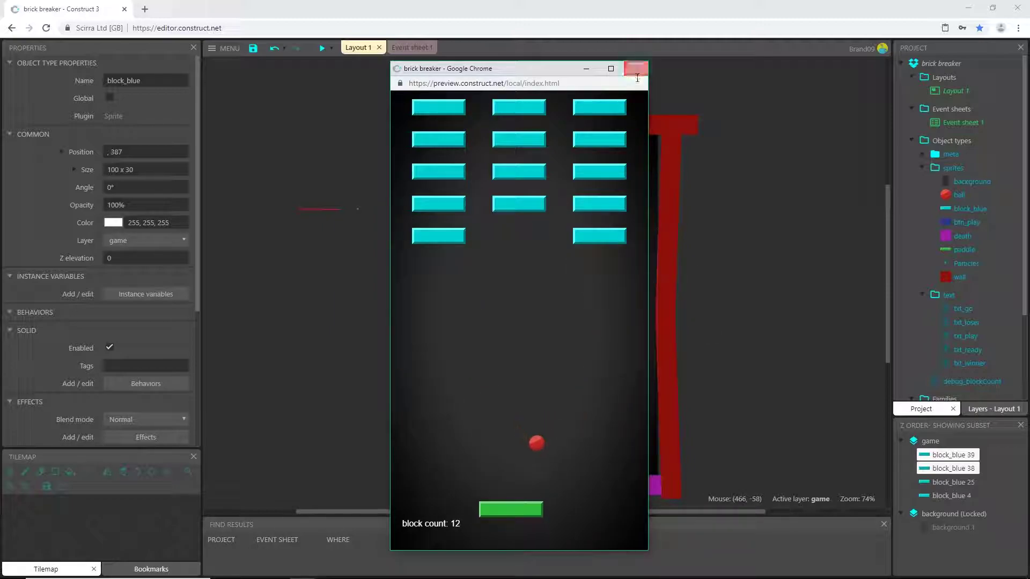
key(Right)
click(636, 69)
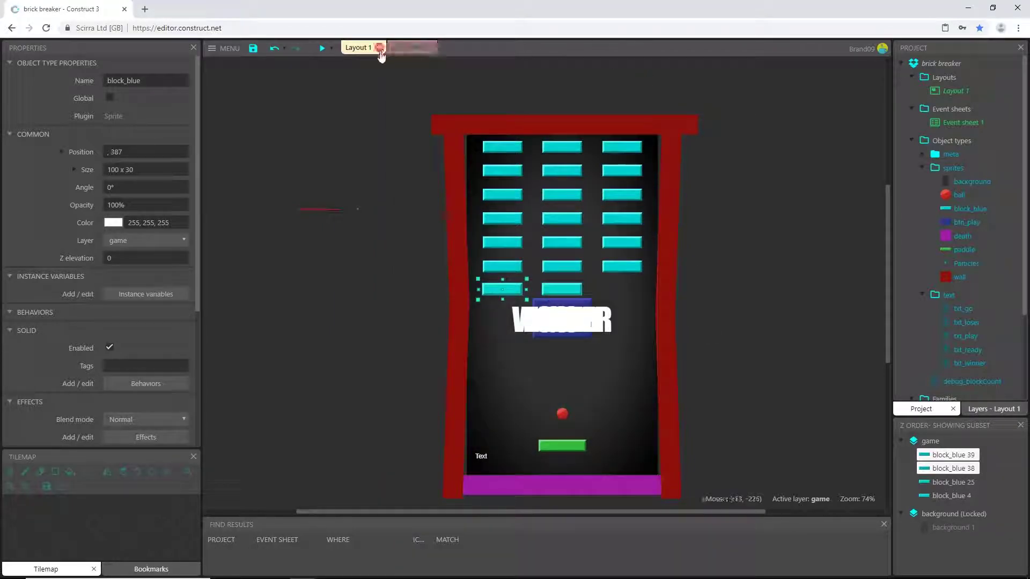
Undo the addition of the two extra blocks in Layout 1.
key(ctrl+z)
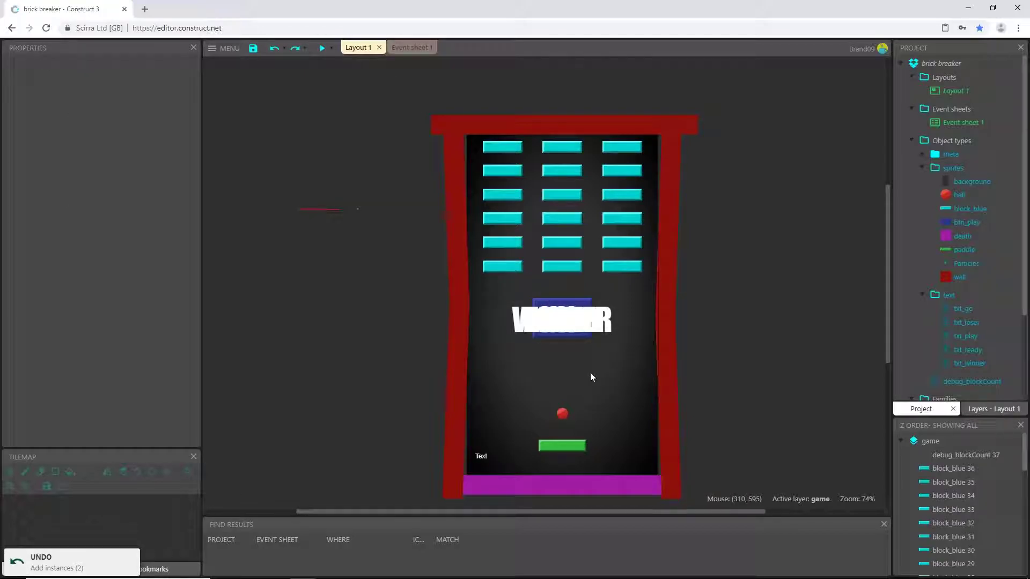
Set the blockTotal value in the On start of layout event of Event sheet 1 to 0.
click(411, 47)
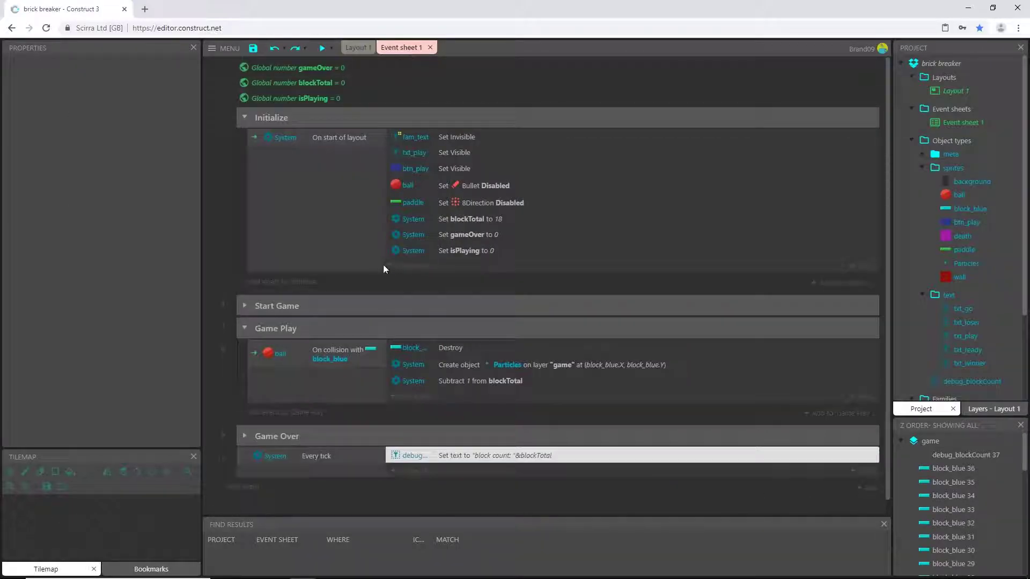
click(469, 217)
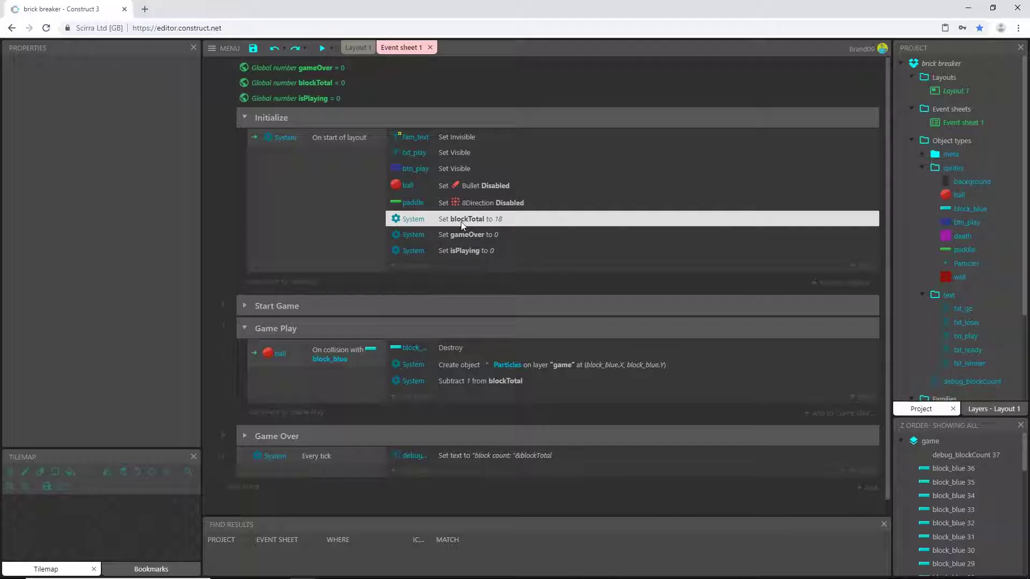
double_click(461, 220)
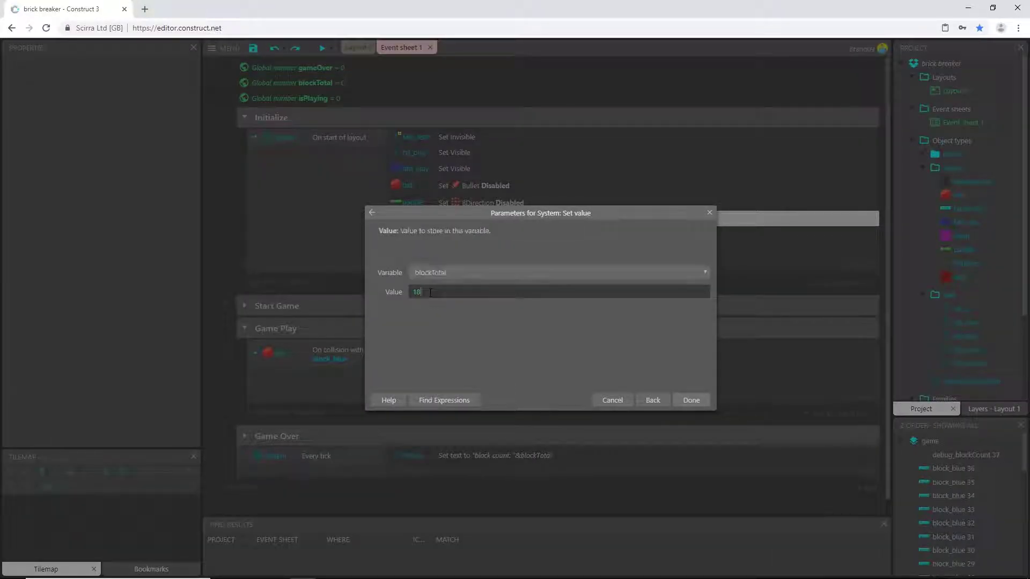
double_click(416, 291)
text(0)
key(Return)
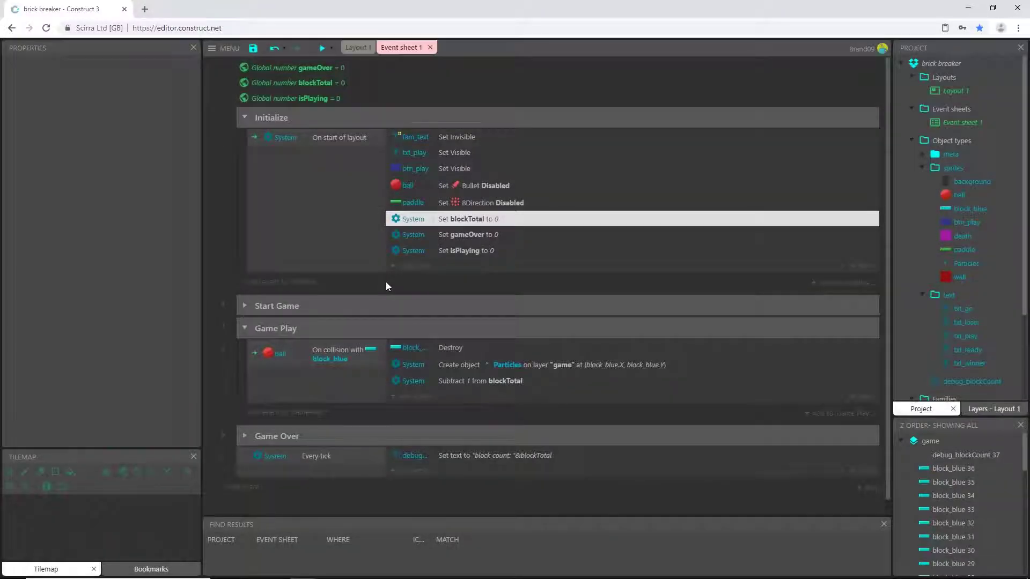
Add a second System On start of layout event to the Initialize group.
click(280, 284)
double_click(541, 297)
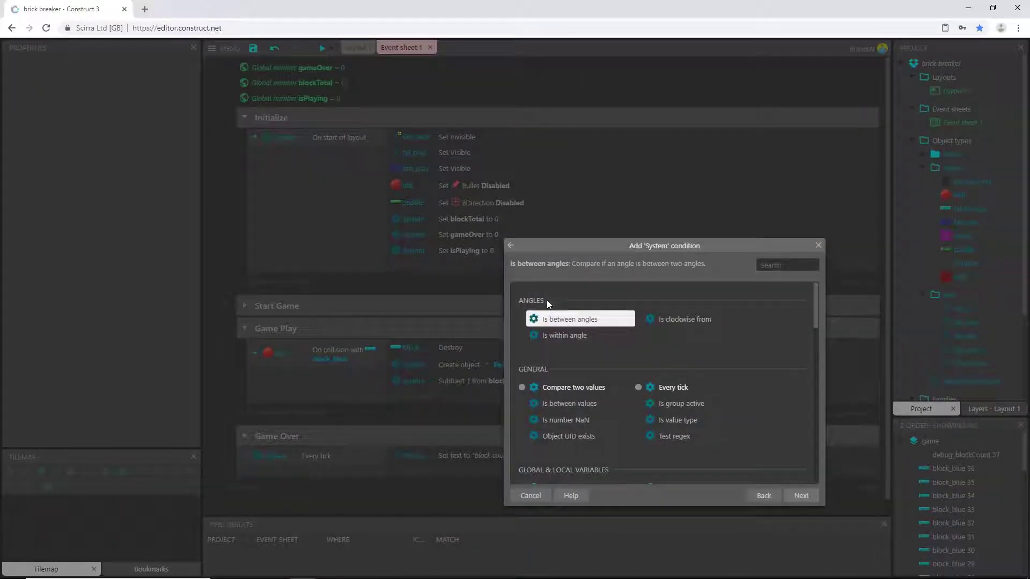
text(cn s)
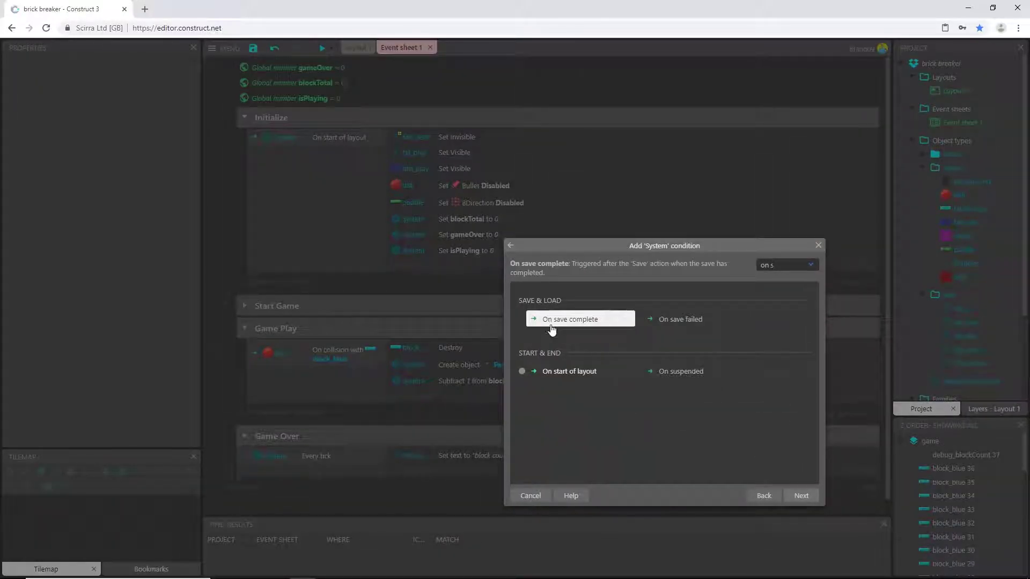
double_click(573, 371)
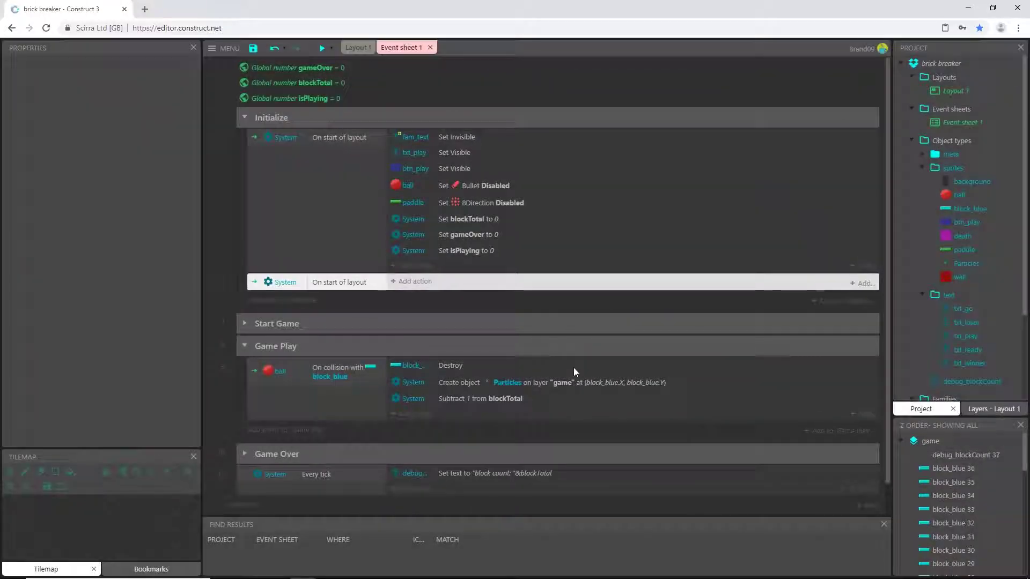
click(333, 138)
click(334, 284)
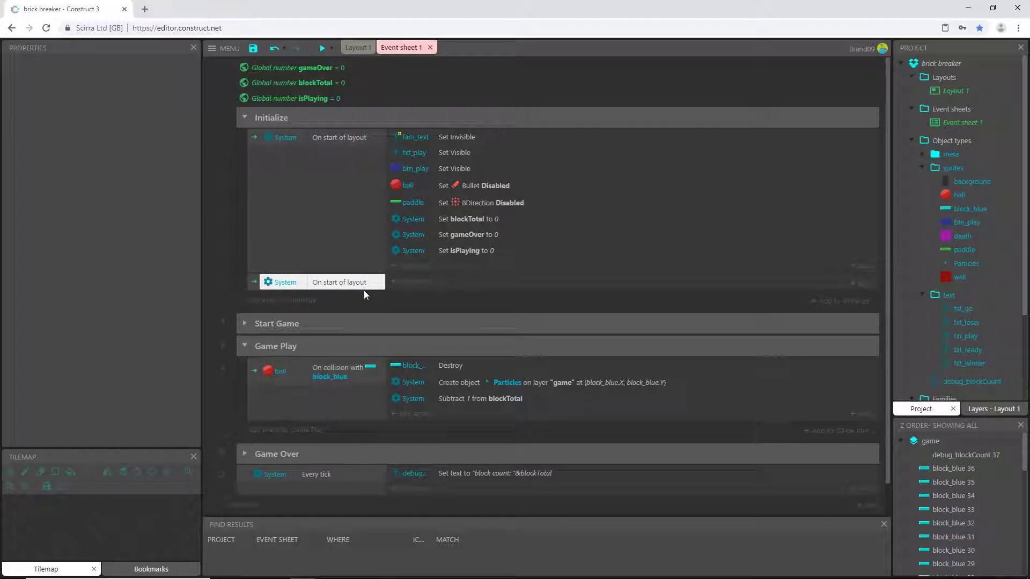
Add a System For Each condition for block_blue to the new On start of layout event.
click(252, 288)
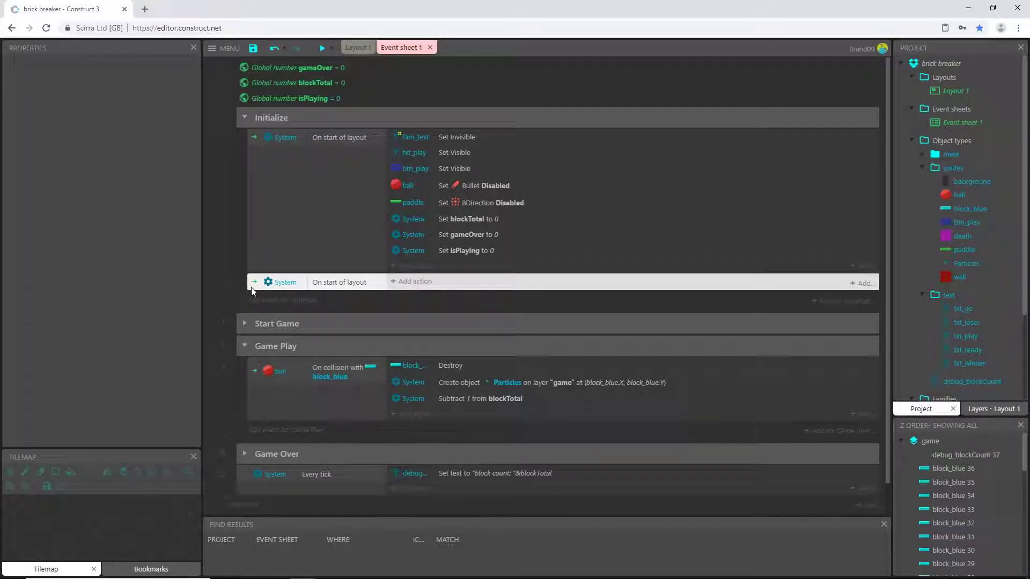
key(c)
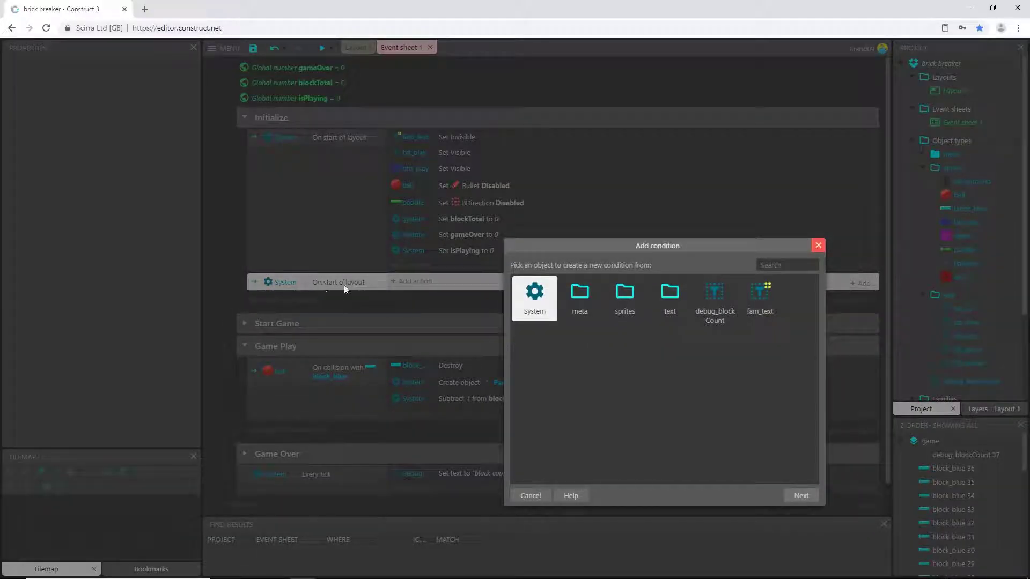
double_click(537, 295)
text(for)
click(715, 329)
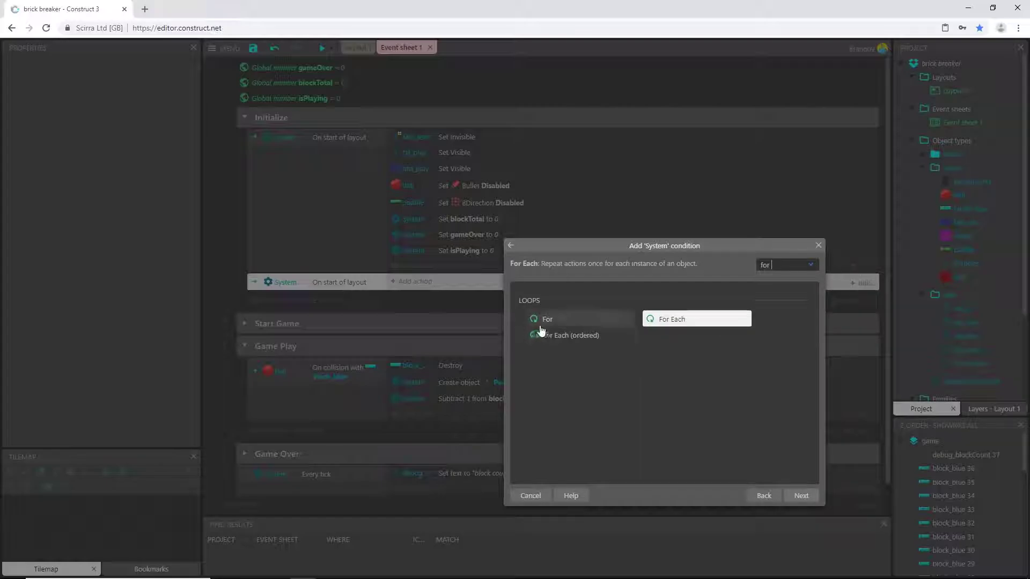
double_click(697, 321)
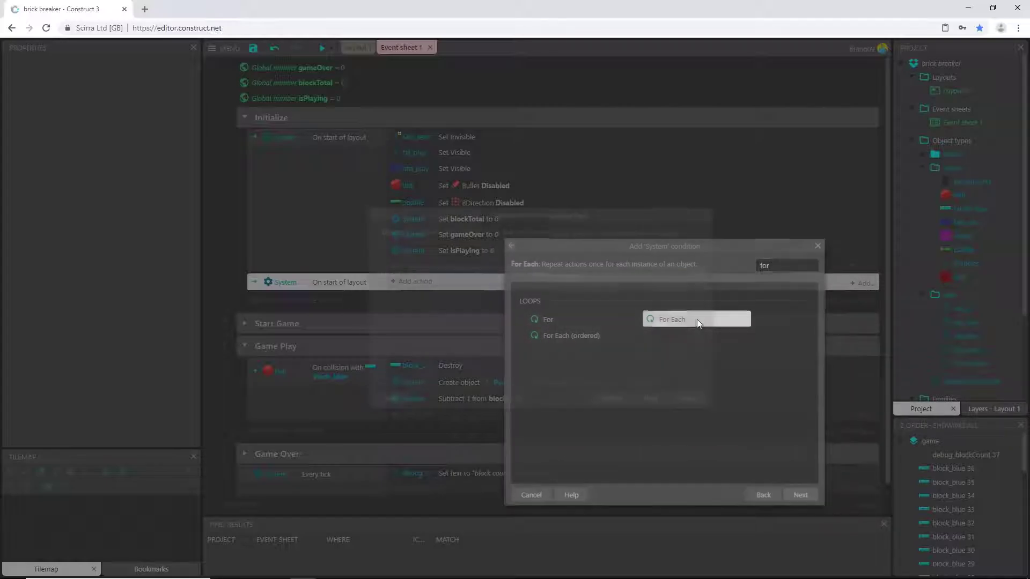
click(534, 275)
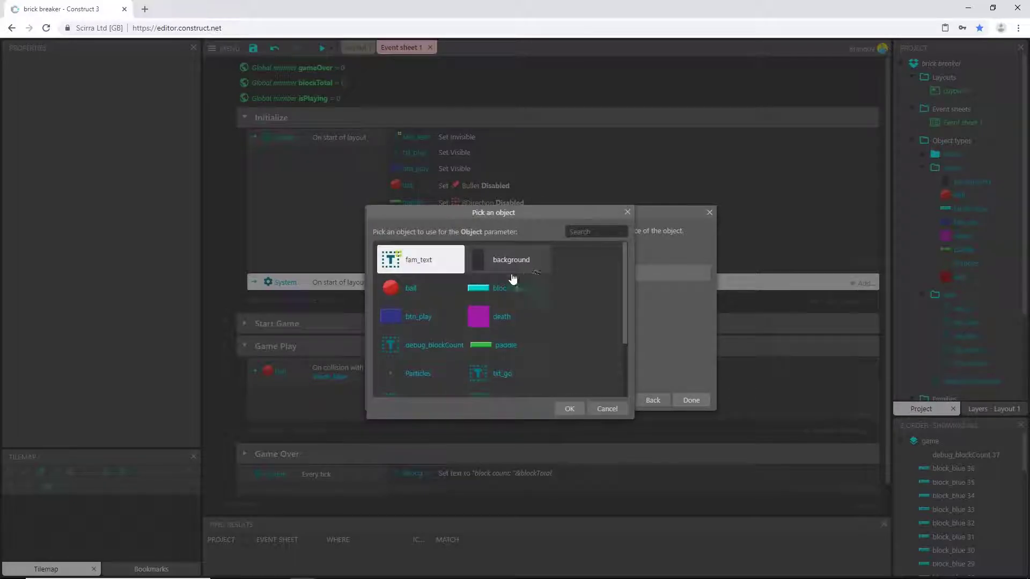
click(500, 290)
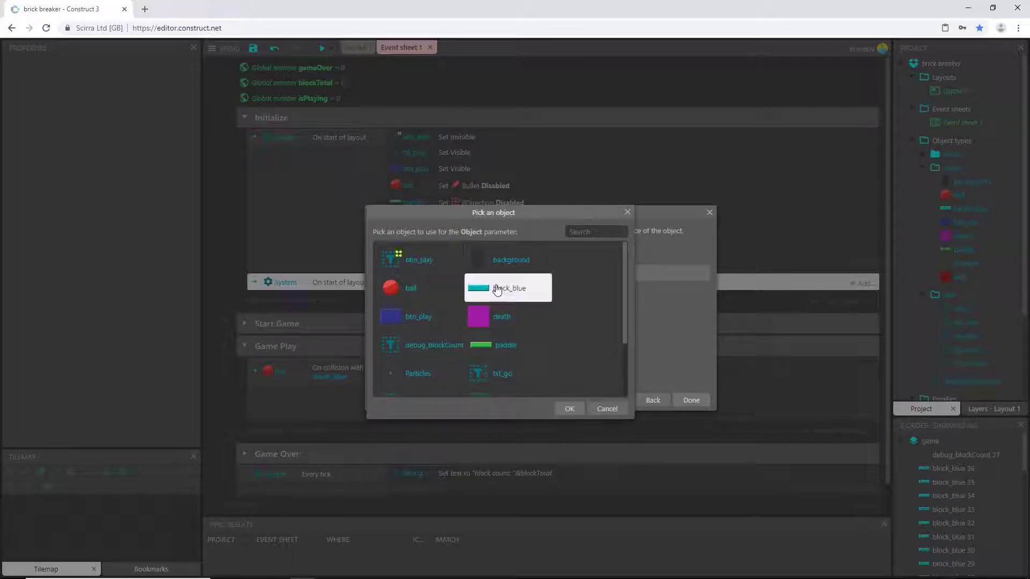
click(693, 406)
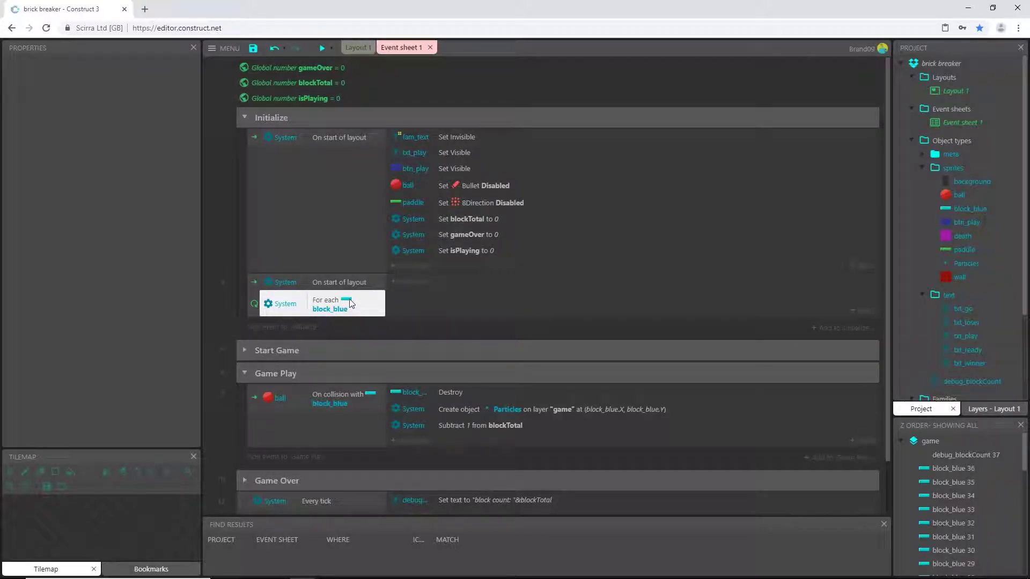
Add a System action to the For Each block_blue event that adds 1 to blockTotal.
click(413, 283)
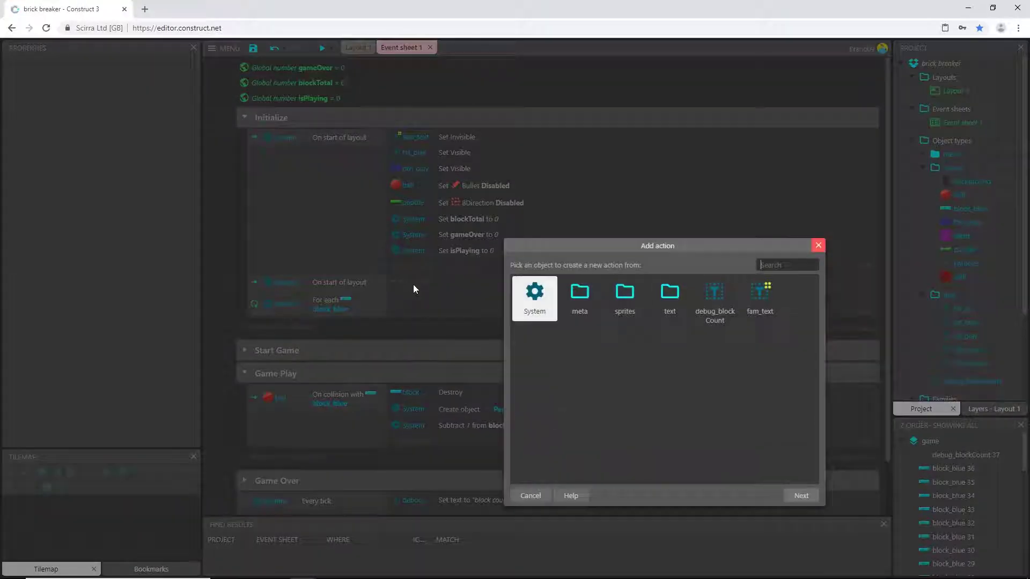
double_click(540, 296)
text(add)
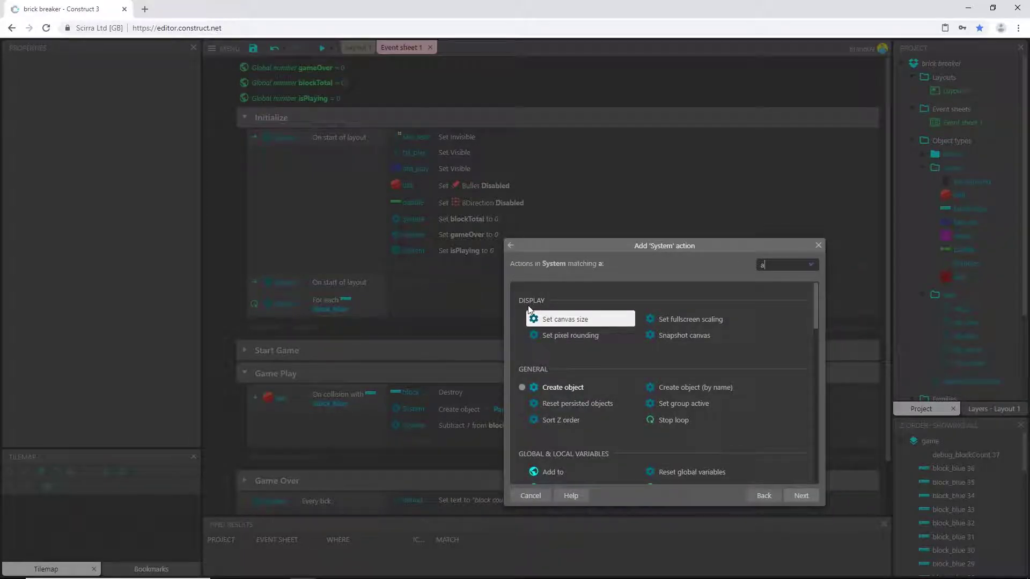
double_click(564, 320)
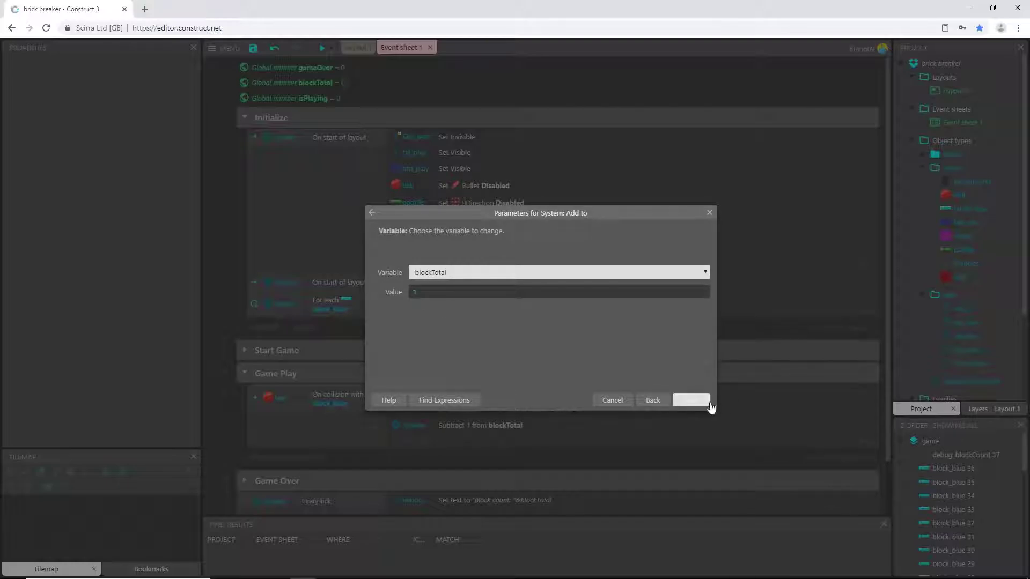
click(691, 400)
scroll(482, 420, down, 2)
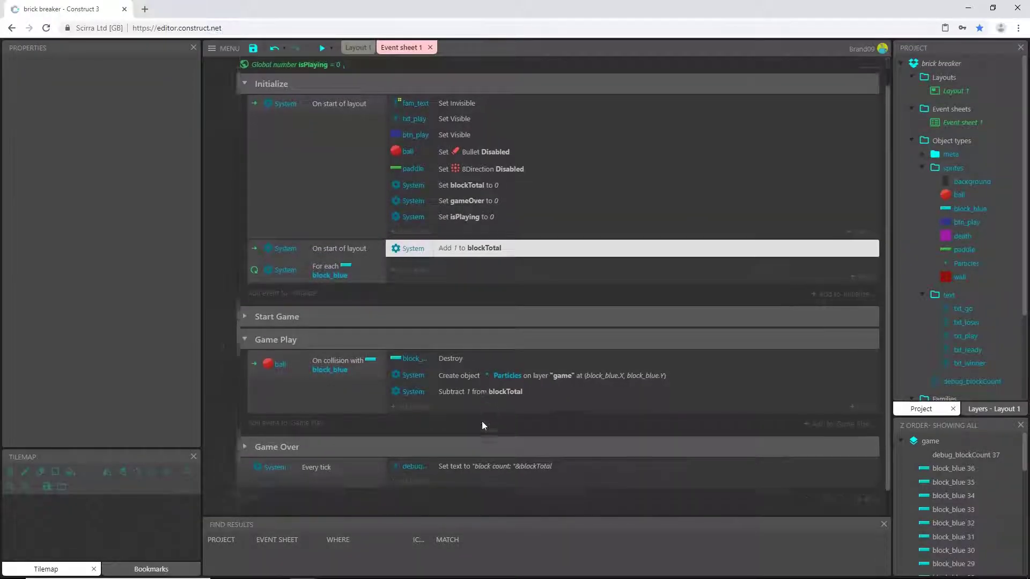
click(494, 446)
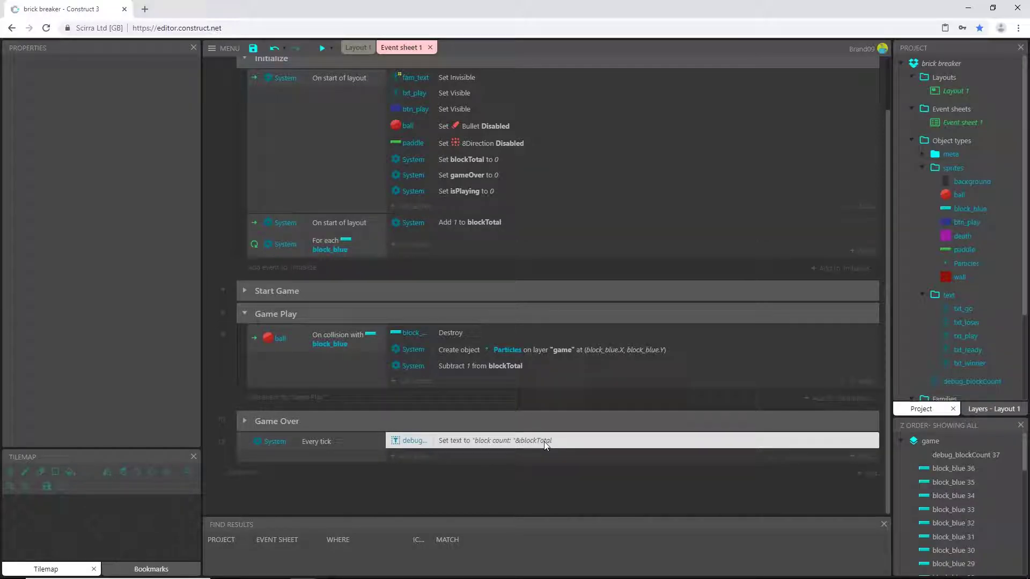
scroll(457, 138, up, 2)
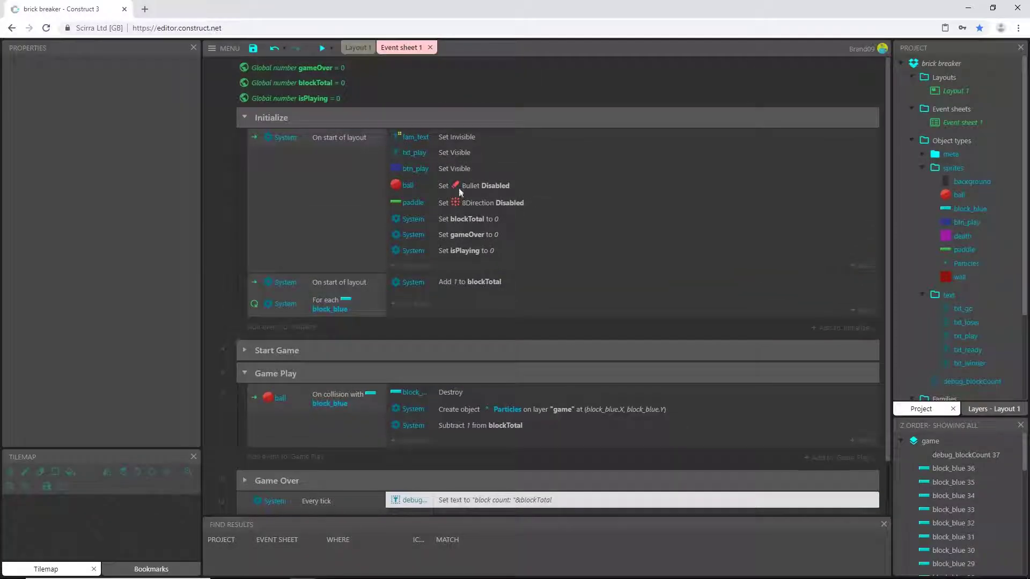
click(484, 221)
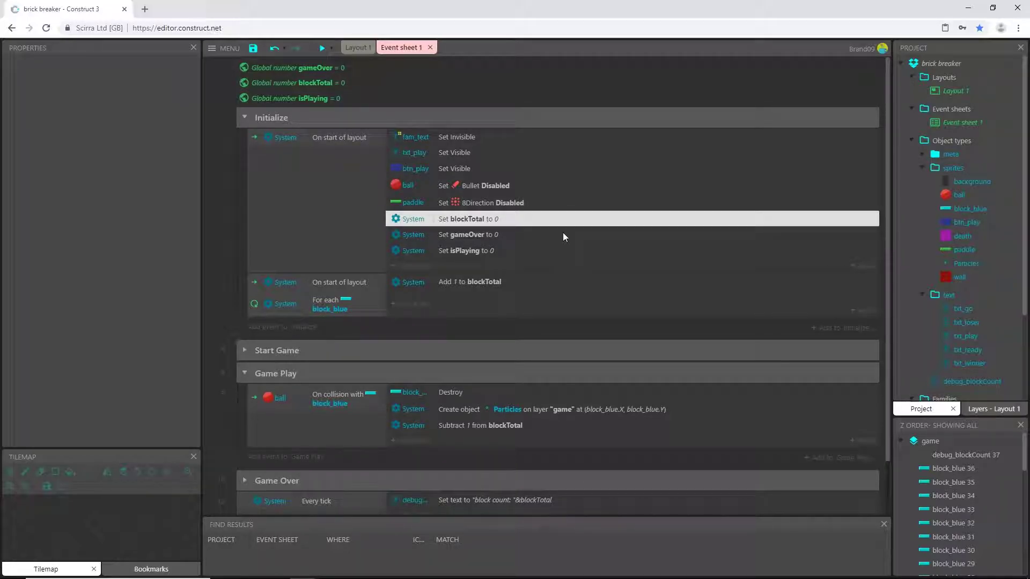
Preview the game, play a short round to check the block count against the visible blocks, and close the preview.
click(322, 48)
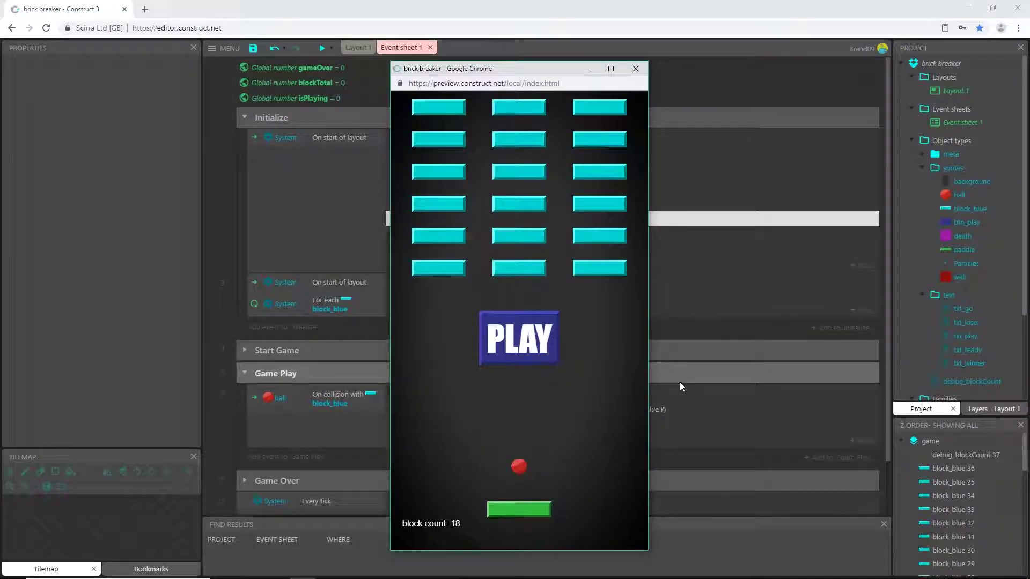
key(space)
key(Left)
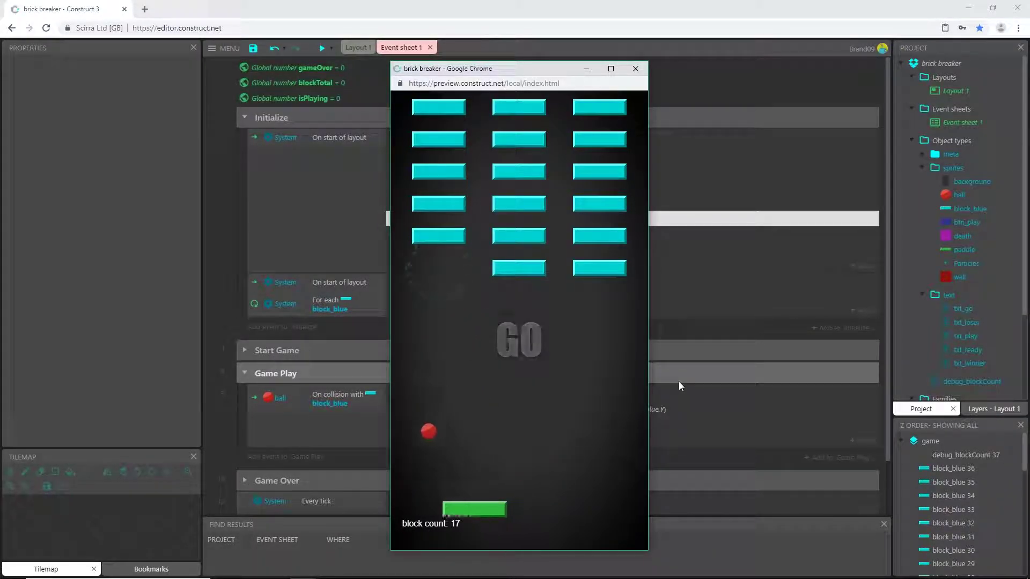
key(Right)
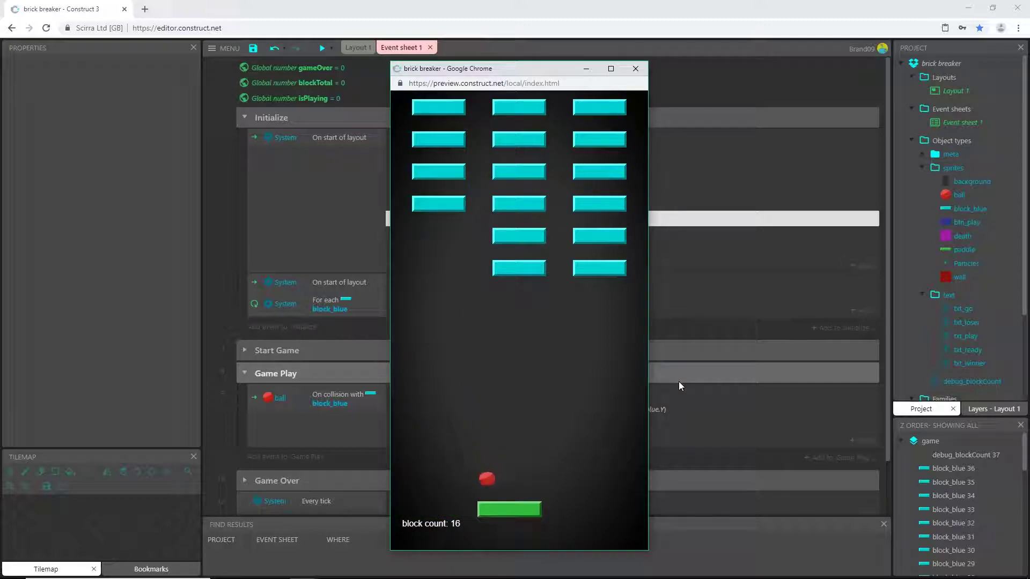
key(Right)
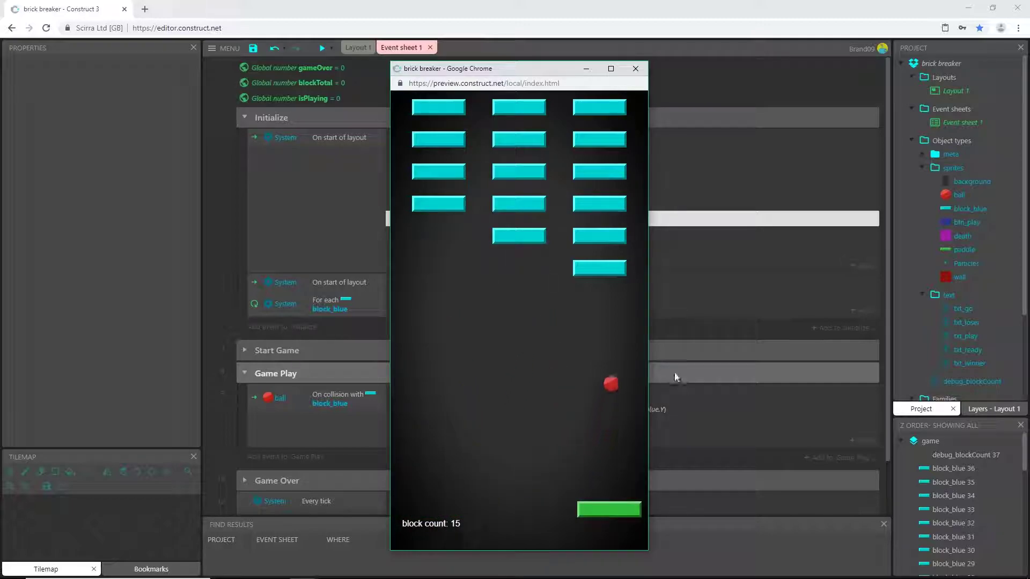
click(634, 69)
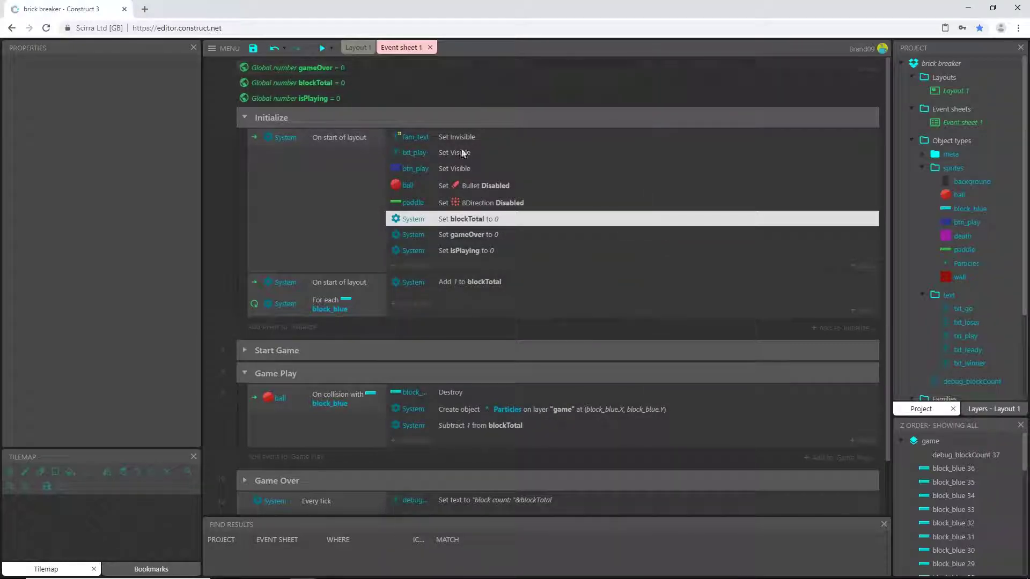
Duplicate the two bottom rows of blocks in Layout 1 between the play button and the ball, aligned with the existing columns.
click(356, 48)
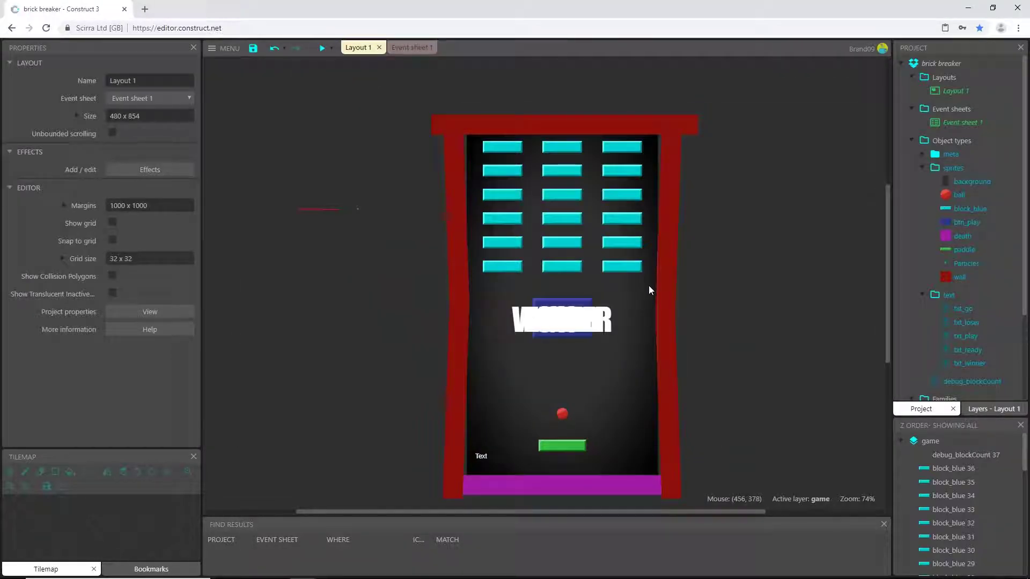
drag(648, 285, 475, 236)
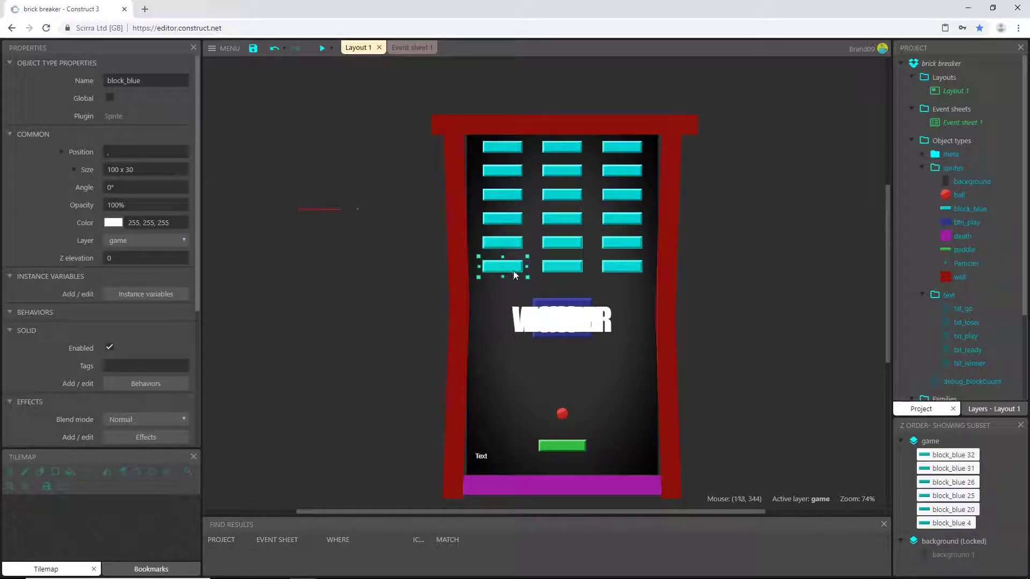
ctrl+drag(511, 271, 512, 383)
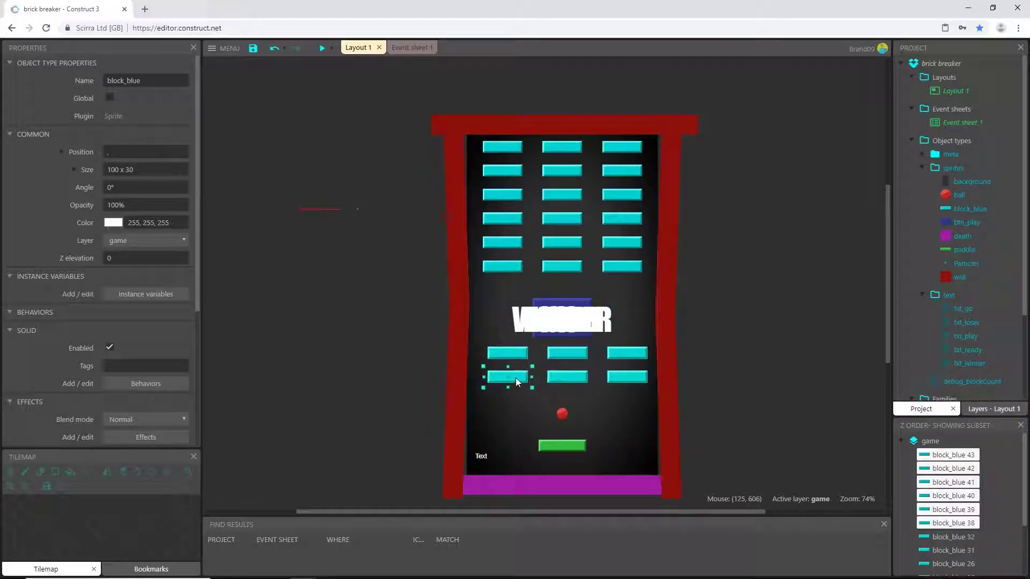
click(715, 284)
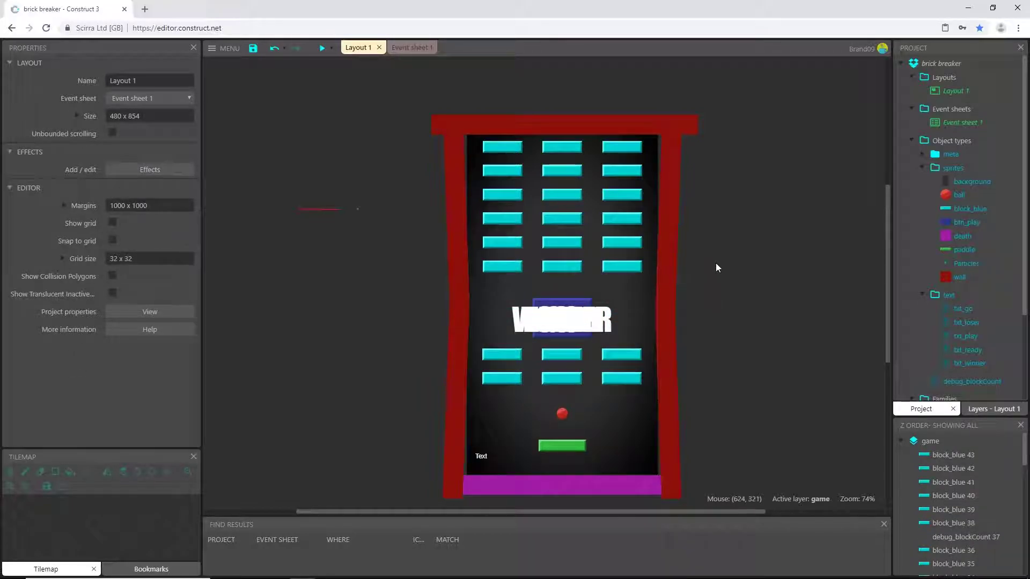
Preview the game with the six extra blocks, play a round to check the block count, and close the preview.
click(420, 49)
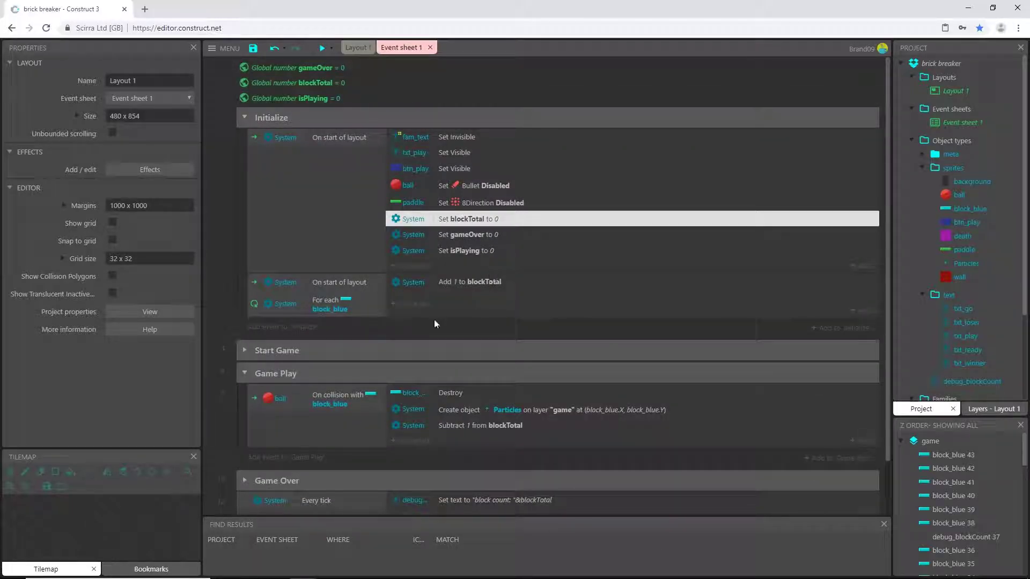
click(322, 48)
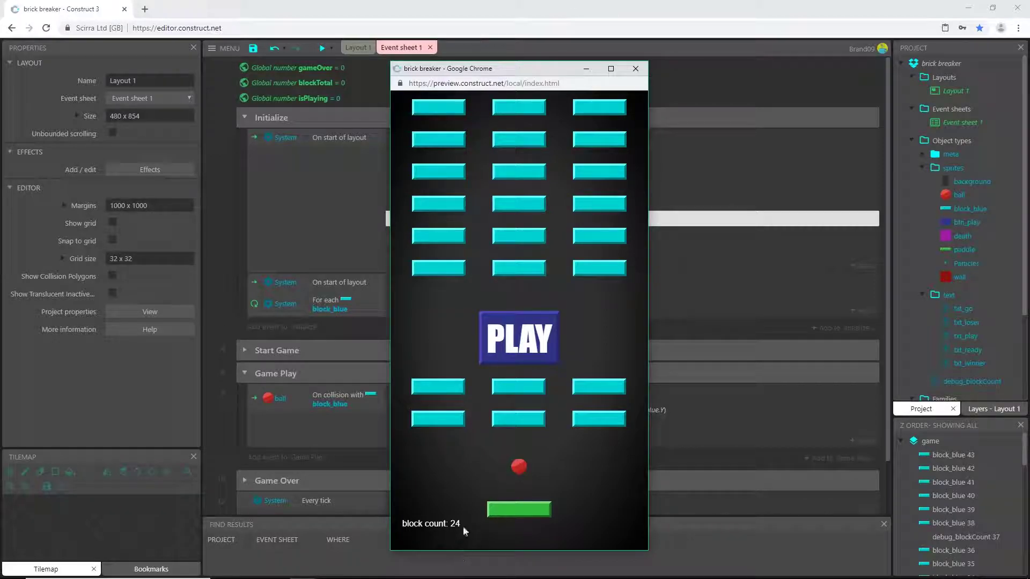
click(606, 356)
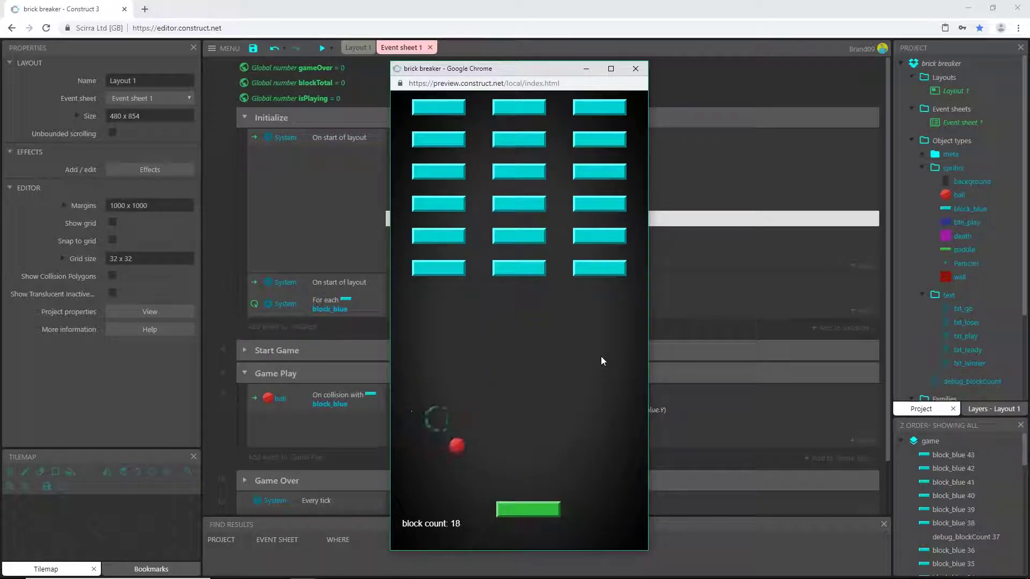
click(635, 68)
Undo the duplication of the two block rows in Layout 1 and return to Event sheet 1.
click(356, 47)
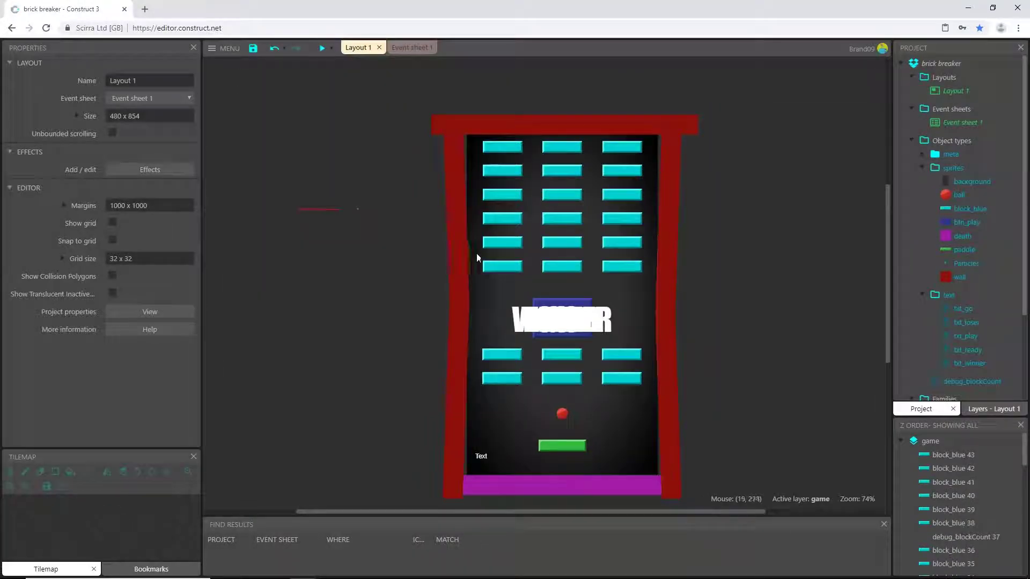
key(ctrl+z)
click(411, 47)
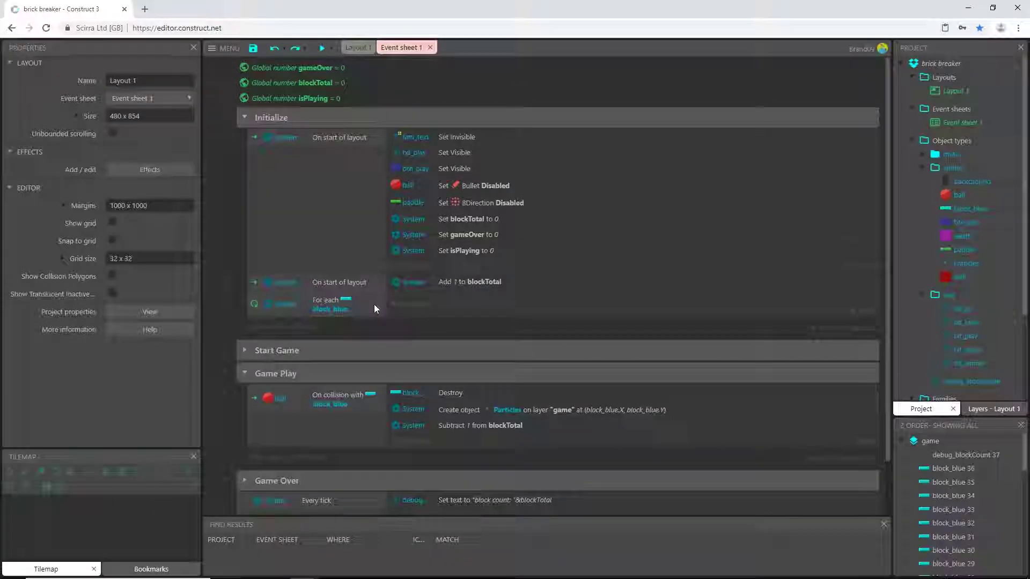
scroll(374, 304, down, 1)
scroll(368, 298, up, 1)
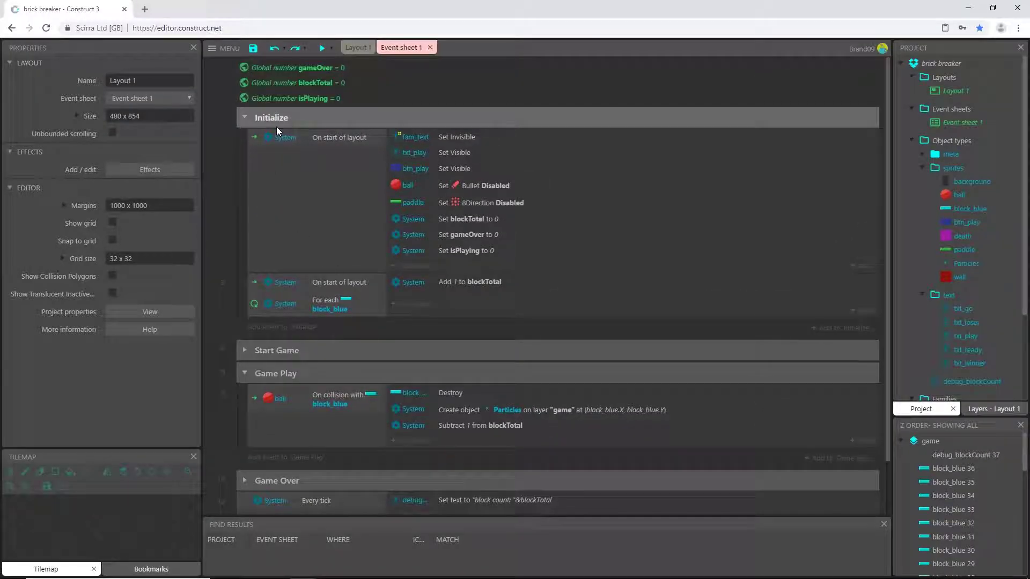